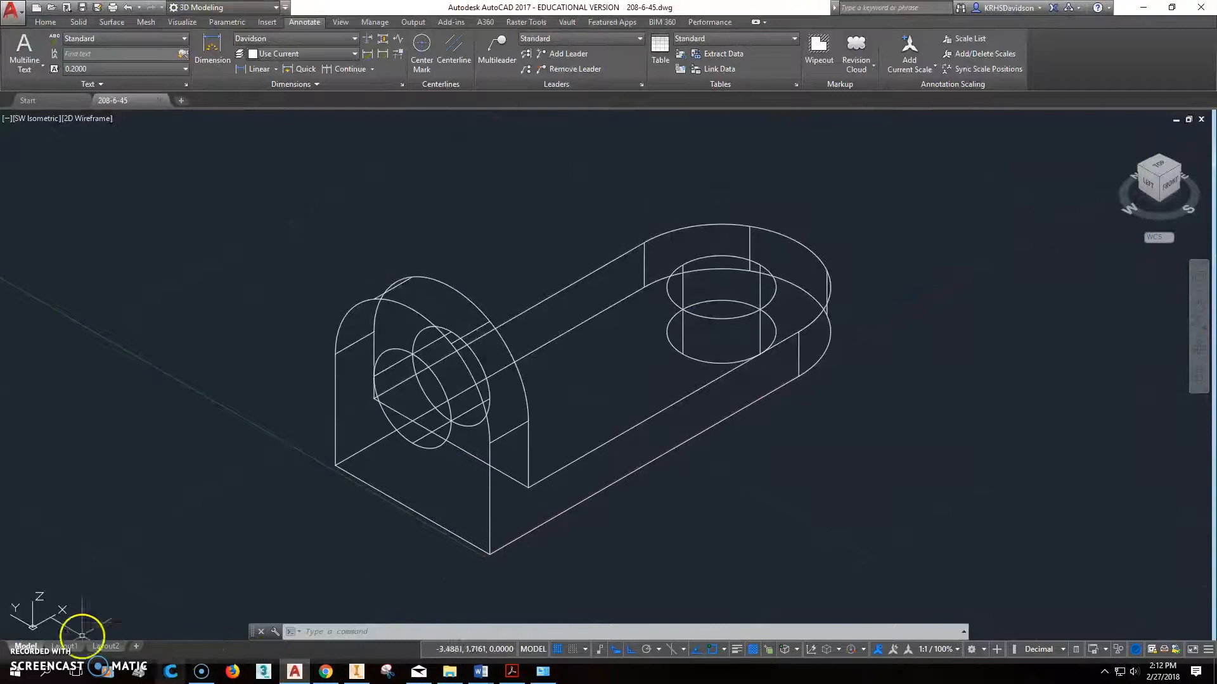
# Open Layout1 and delete its existing viewport to leave the sheet empty.
pyautogui.click(64, 650)
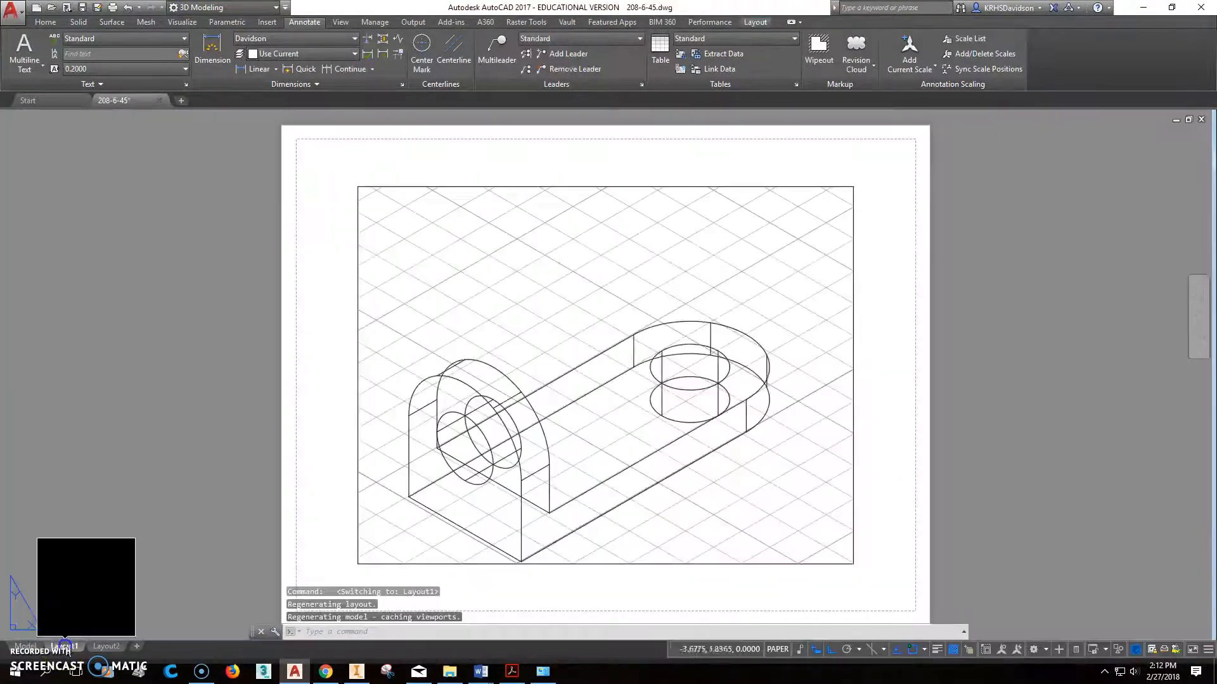
pyautogui.click(597, 187)
pyautogui.press('Delete')
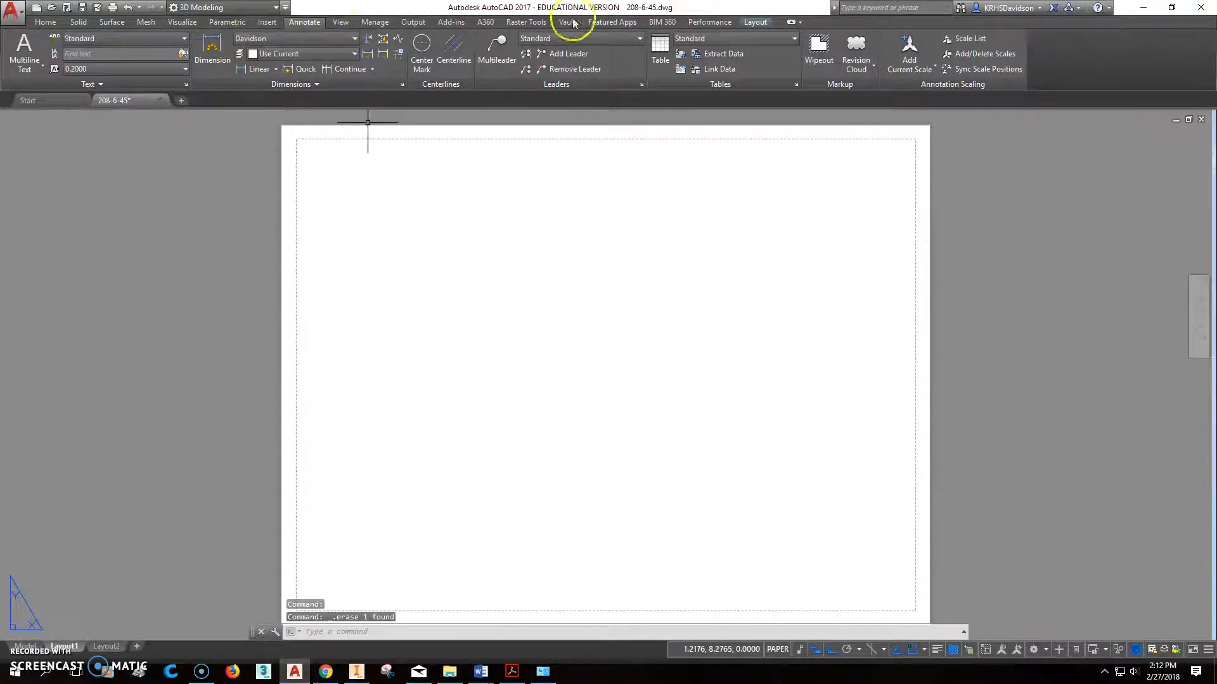
# Place a front base view of the model-space part at 1:2 scale in the lower-left area of the sheet.
pyautogui.click(756, 22)
pyautogui.click(180, 60)
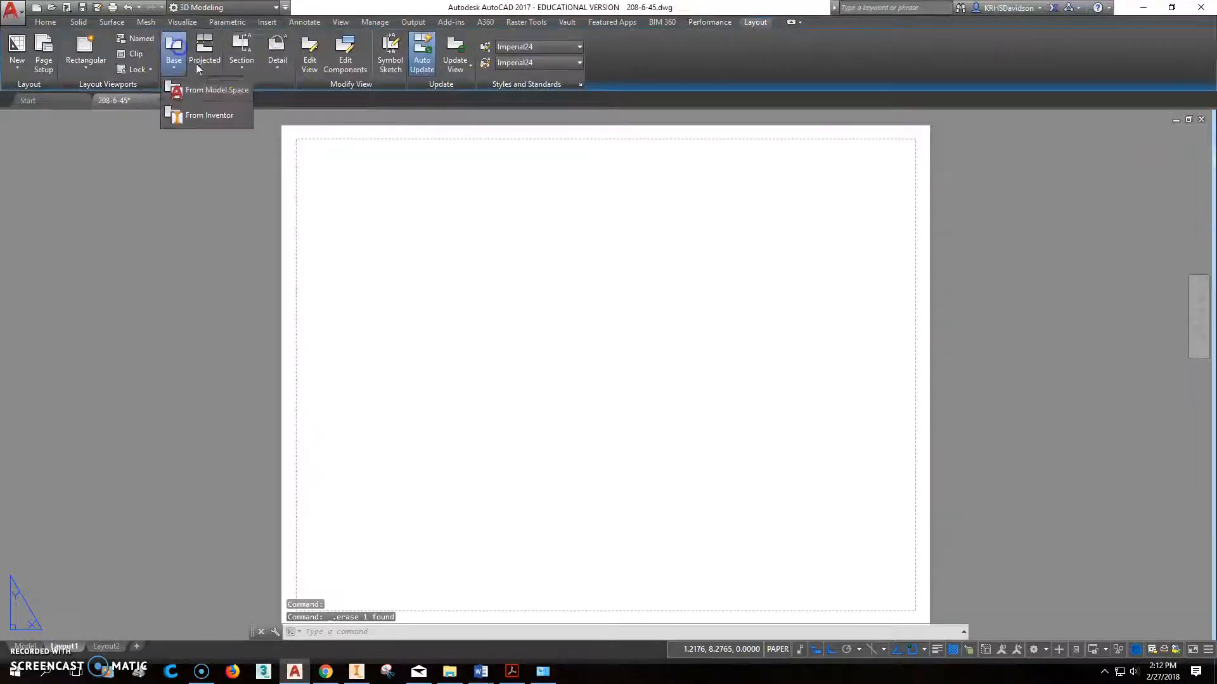
pyautogui.click(213, 92)
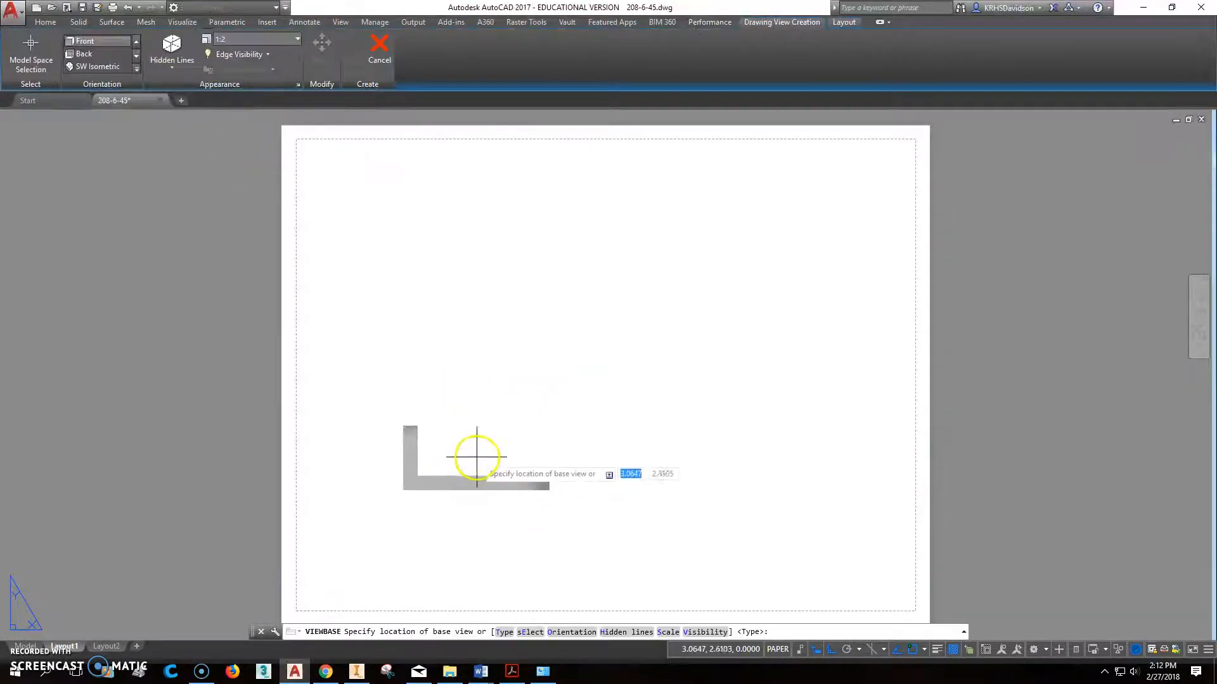
pyautogui.click(467, 467)
pyautogui.rightClick(476, 468)
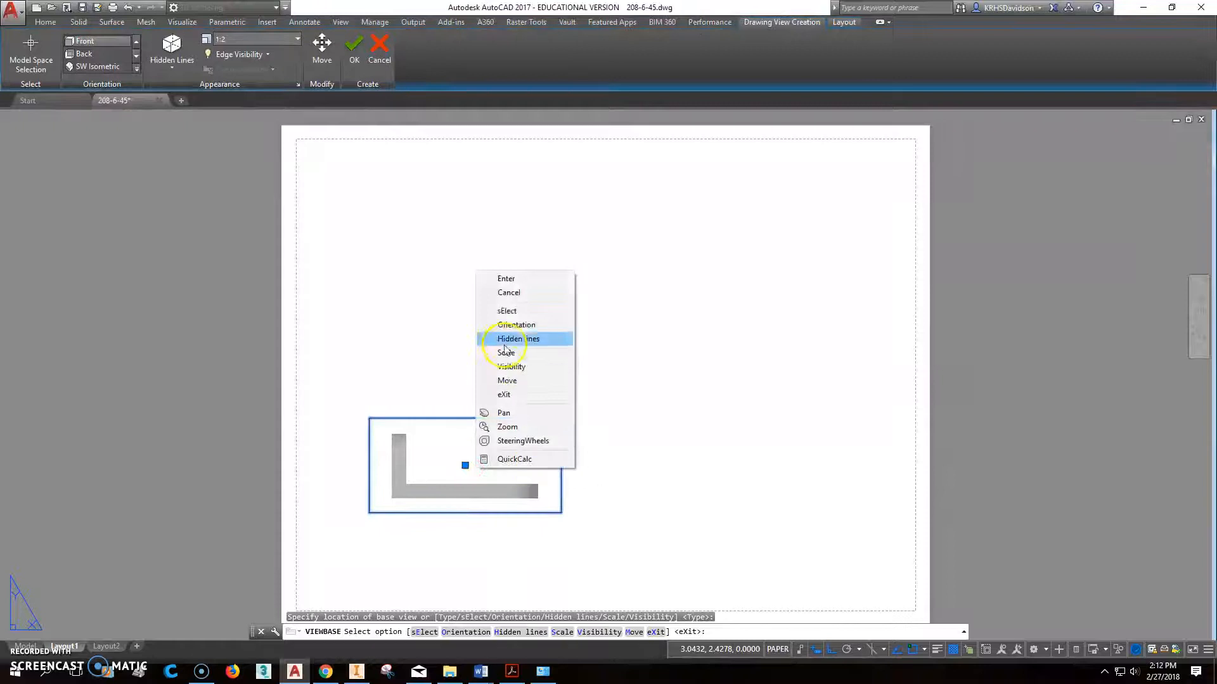
pyautogui.click(506, 279)
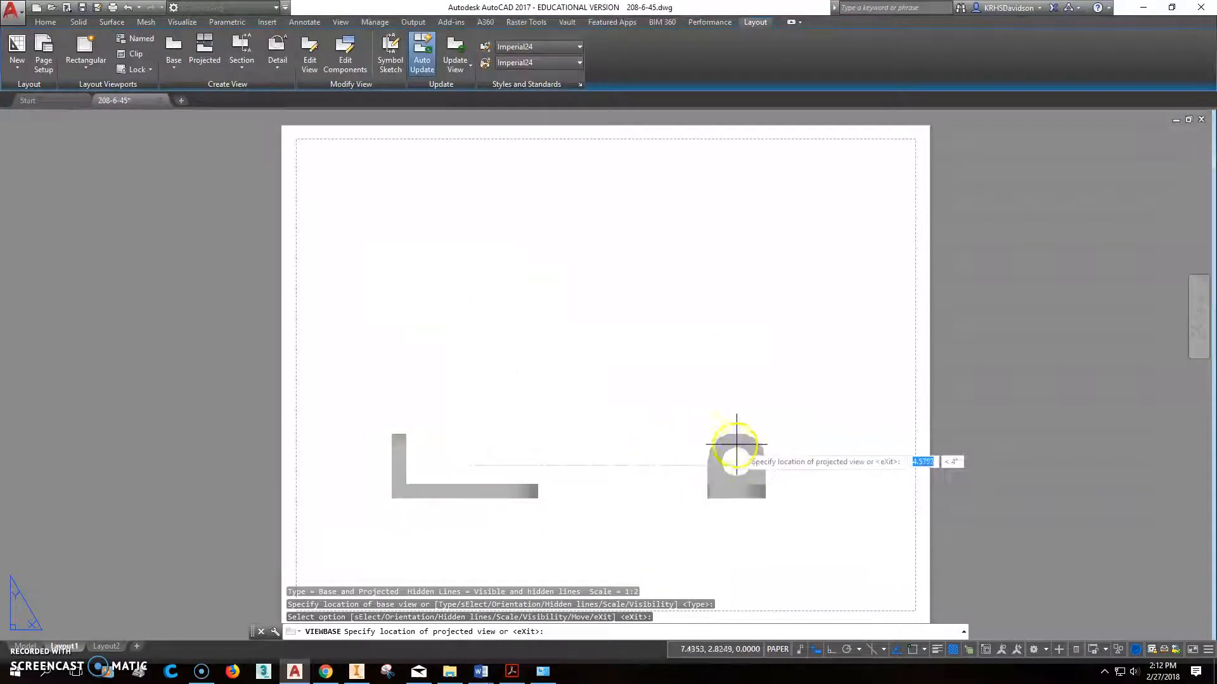
# Place a projected side view to the right of the front view and a top view above it.
pyautogui.click(780, 460)
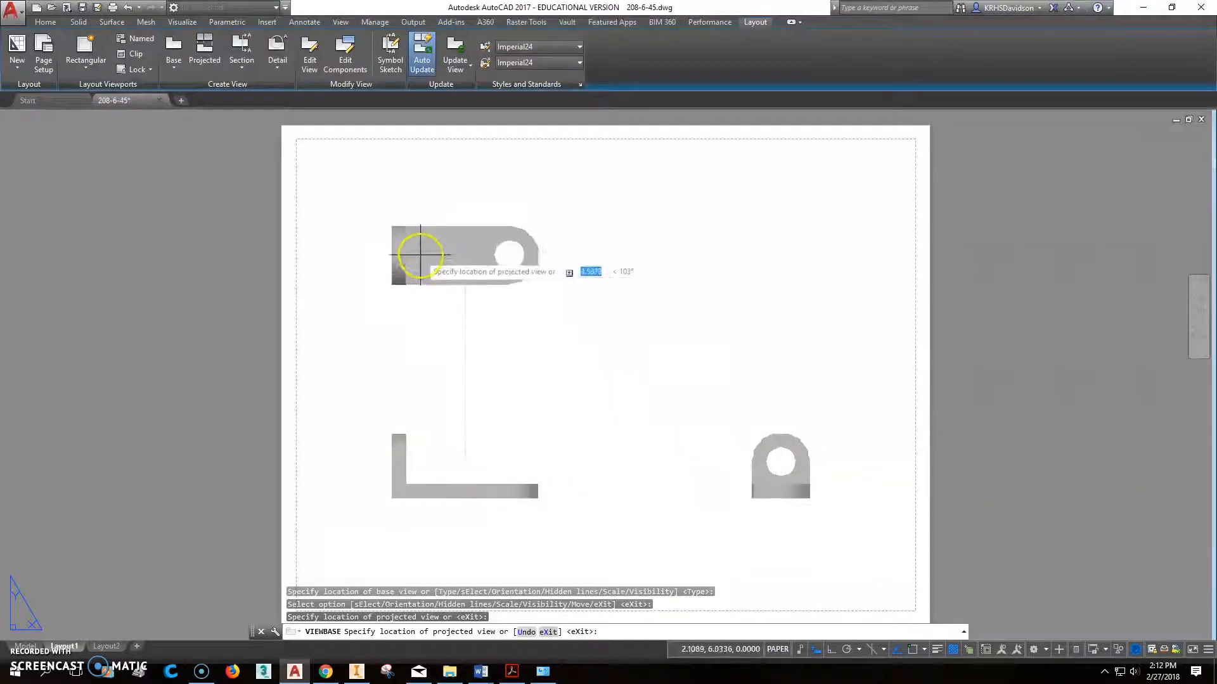
pyautogui.rightClick(419, 264)
pyautogui.click(463, 278)
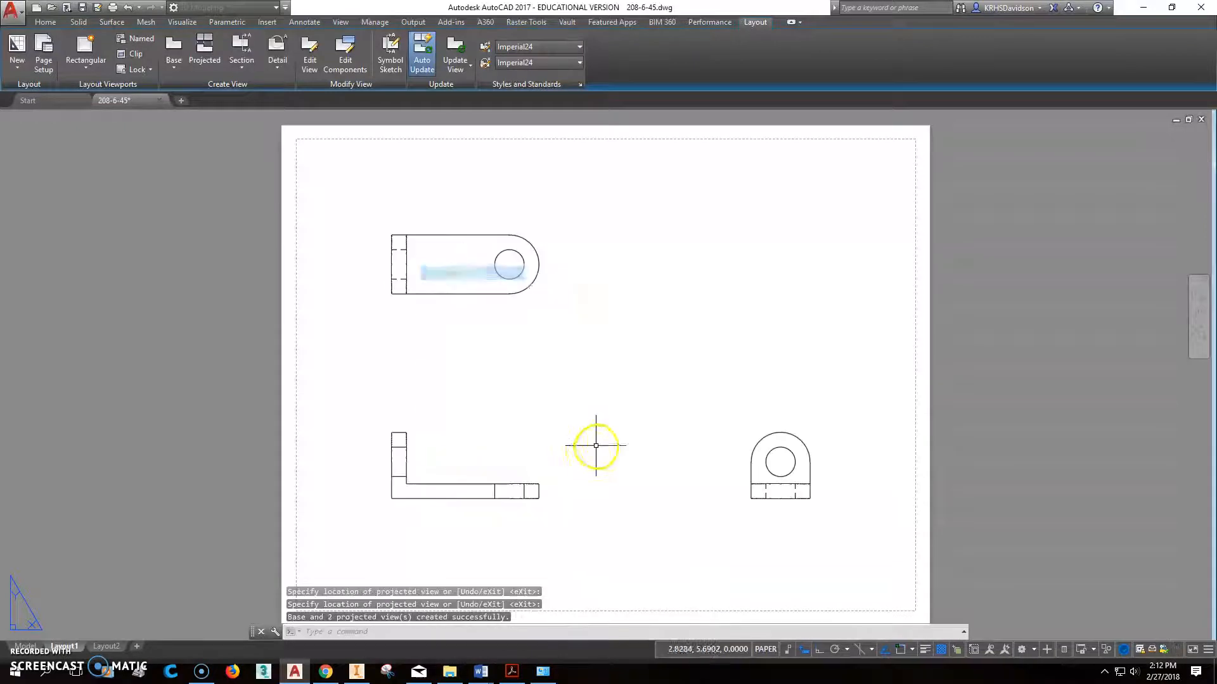
# Project an isometric view from the front view into the upper-right corner of the sheet.
pyautogui.click(204, 48)
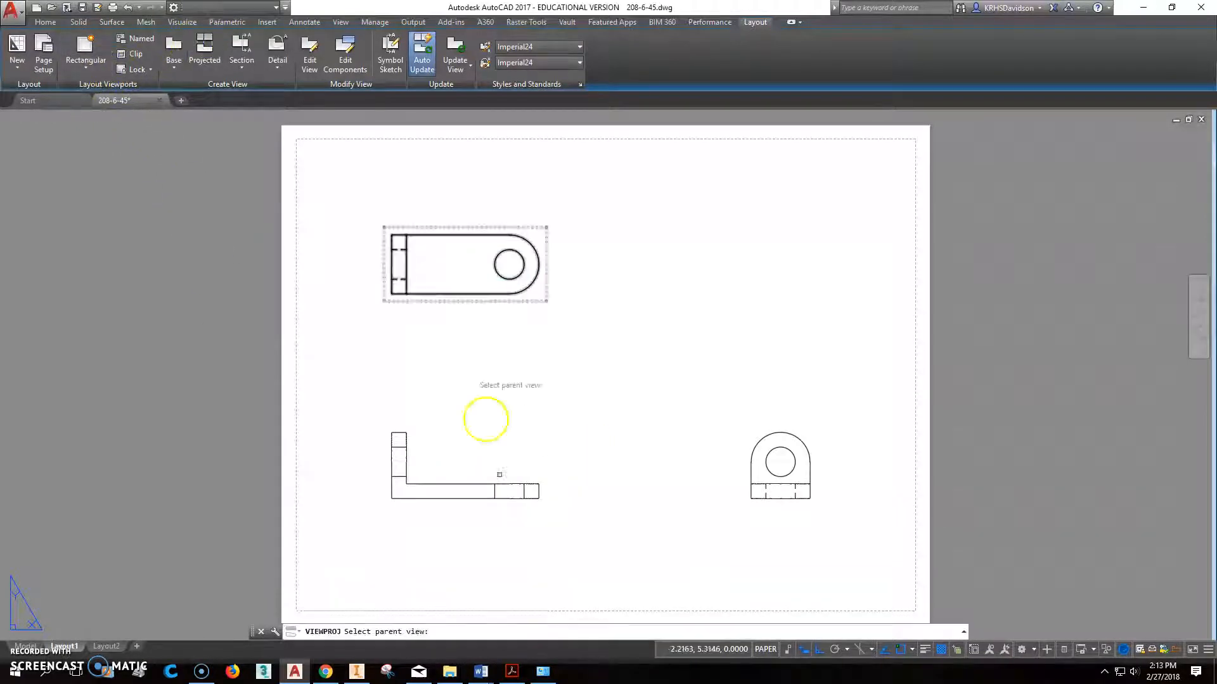
pyautogui.click(489, 490)
pyautogui.click(824, 215)
pyautogui.rightClick(831, 215)
pyautogui.click(866, 225)
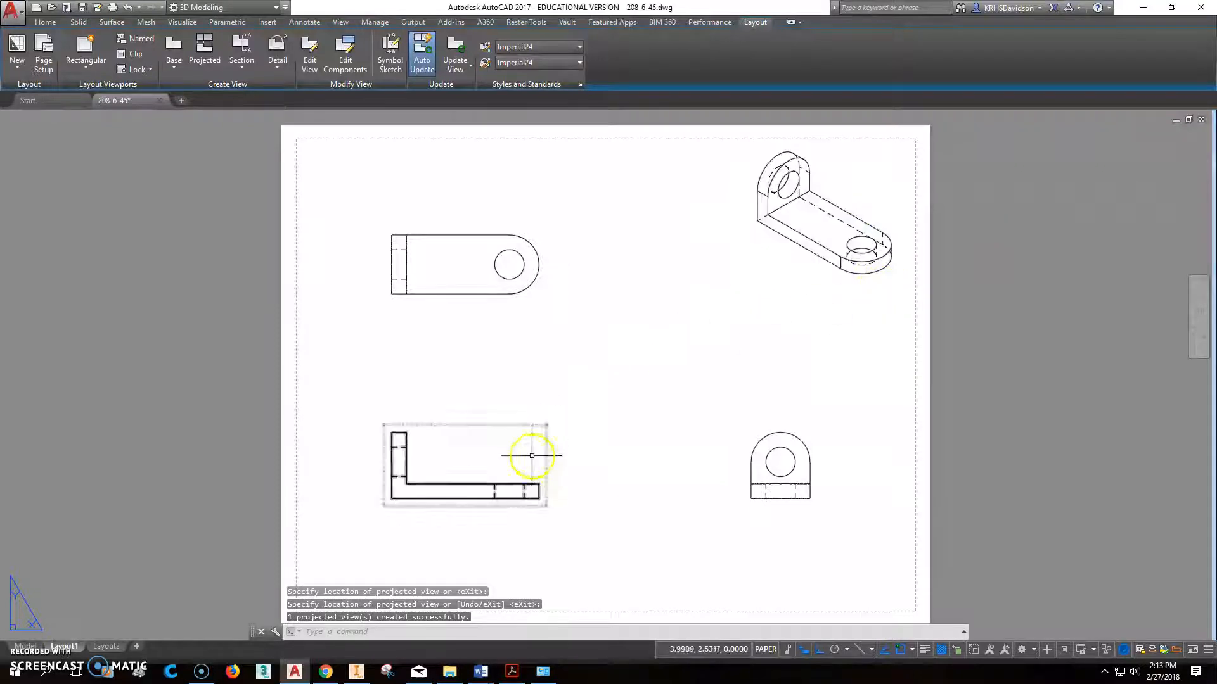
# Add center marks to the hole circles in the top view and the side view.
pyautogui.click(305, 22)
pyautogui.click(421, 48)
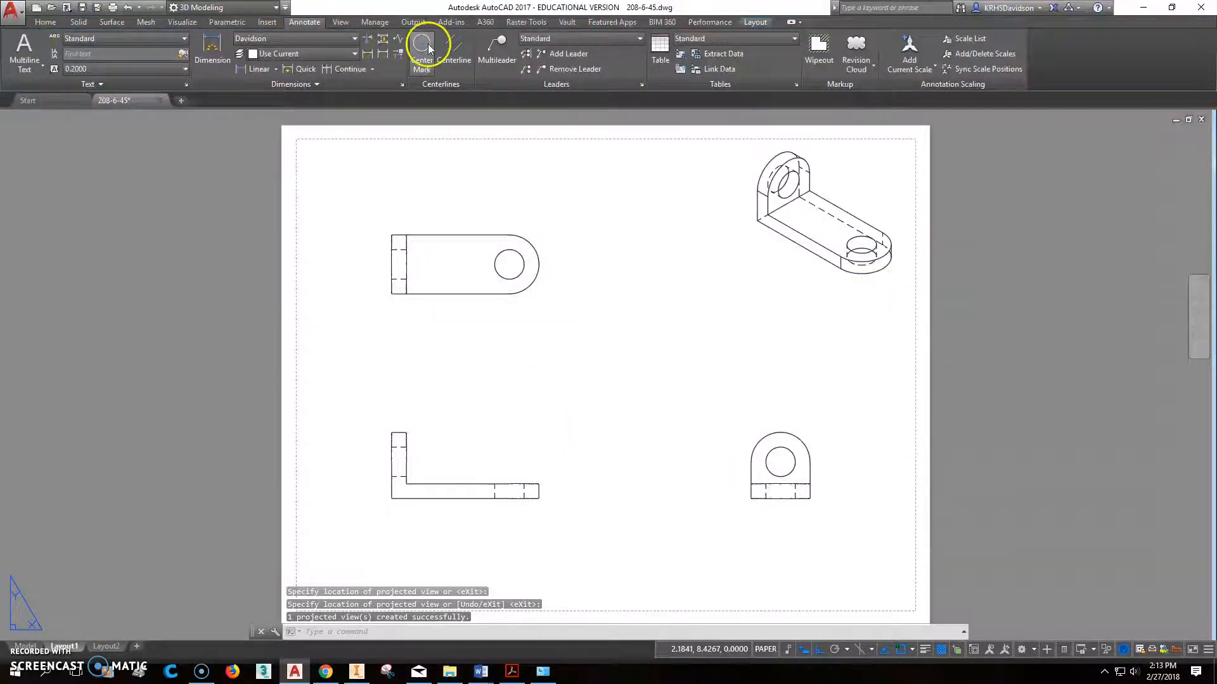
pyautogui.click(516, 253)
pyautogui.click(779, 455)
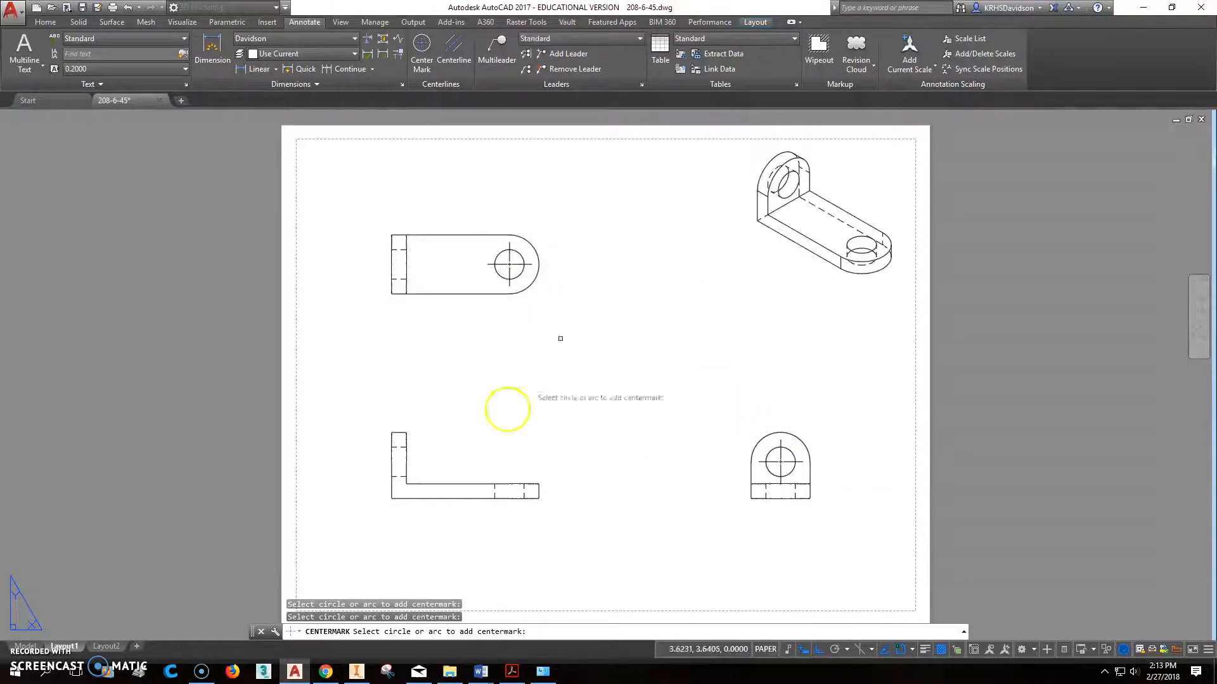
# Add centerlines between the hidden lines of the upright plate's hole in the top view and the front view.
pyautogui.click(452, 43)
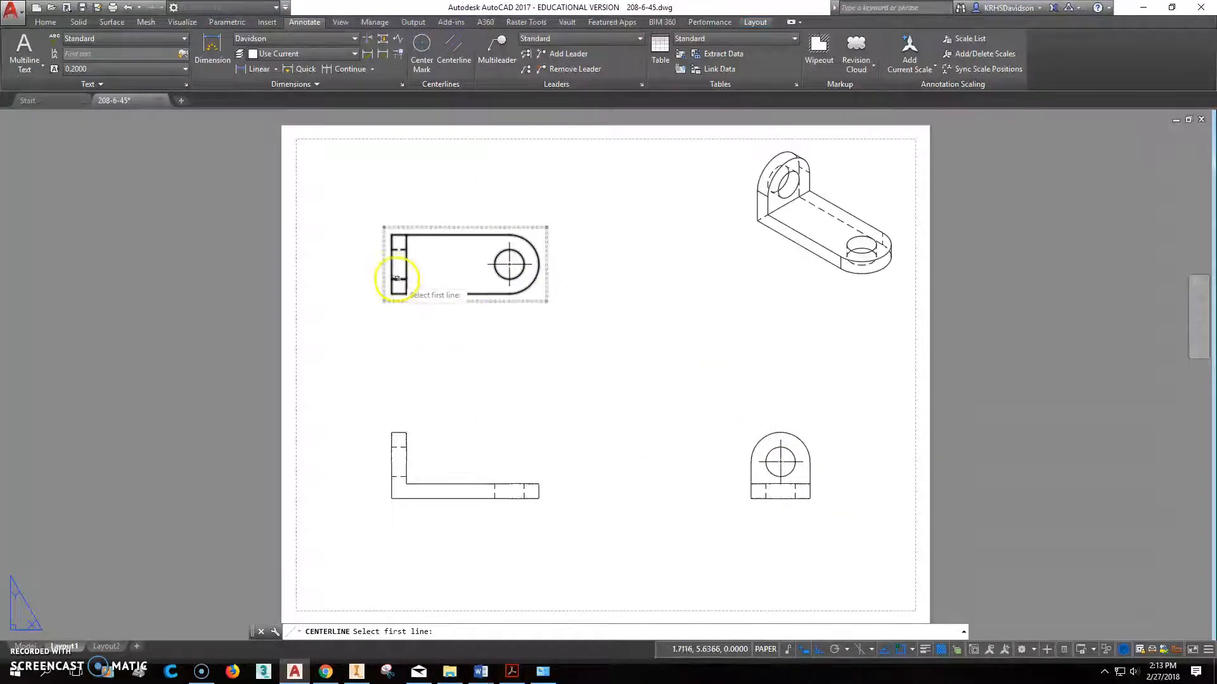
pyautogui.click(398, 274)
pyautogui.click(397, 250)
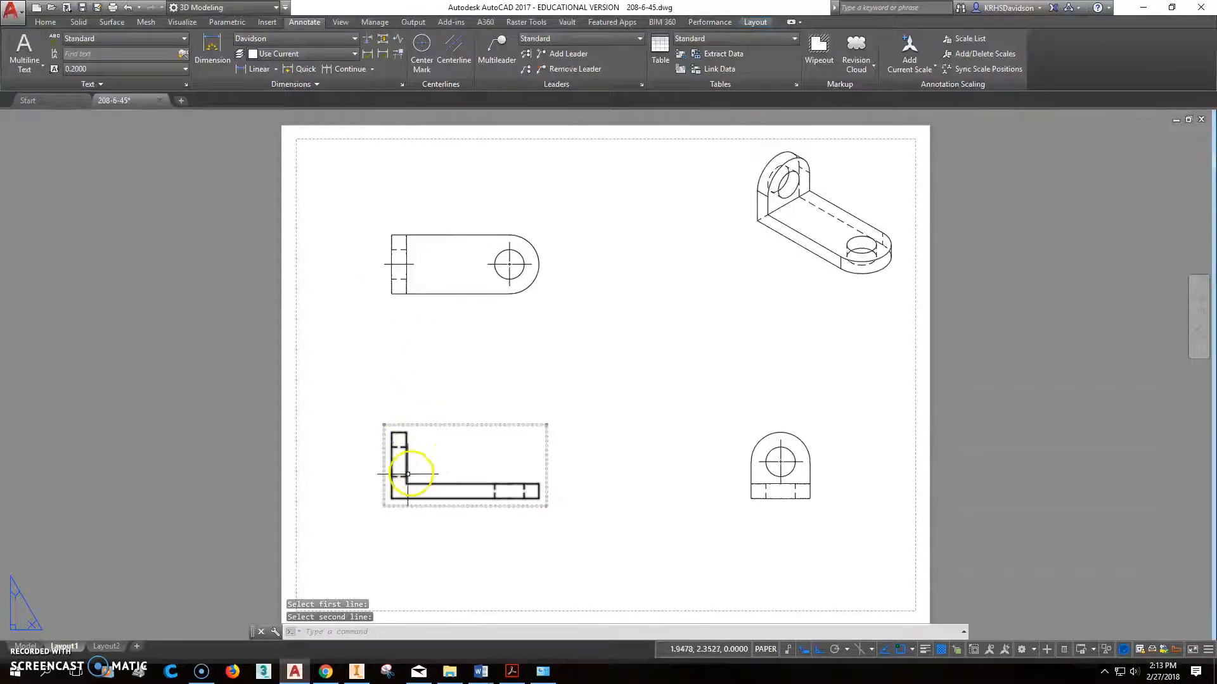
pyautogui.click(438, 48)
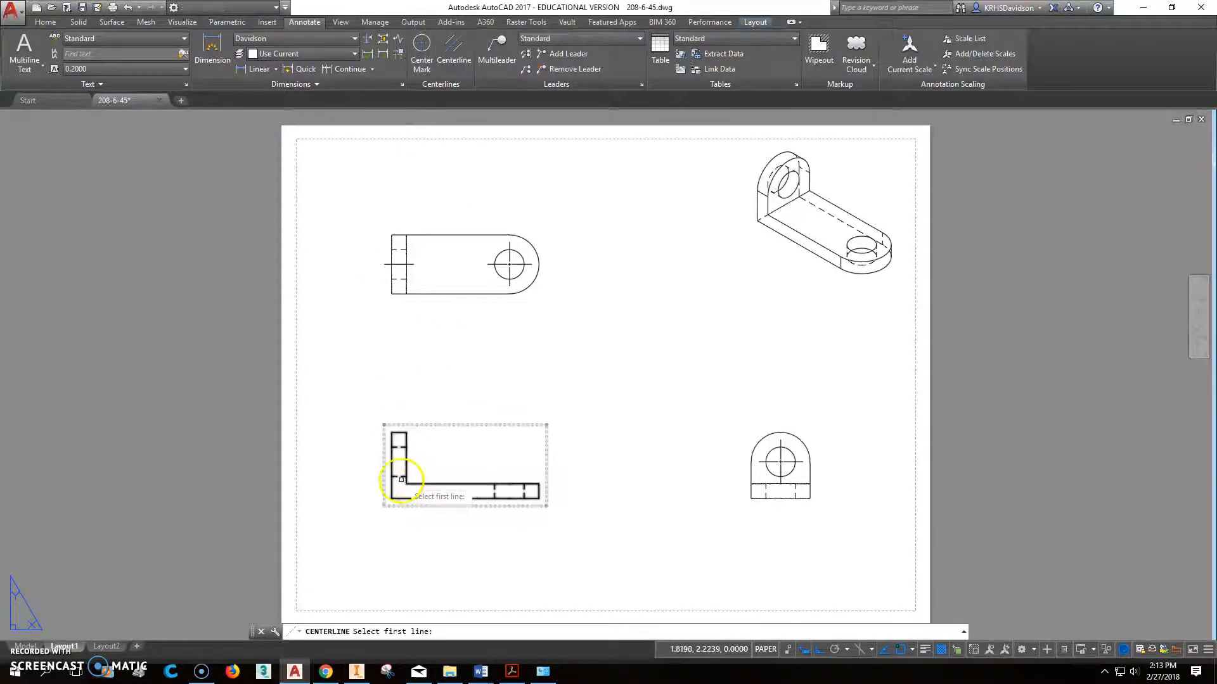
pyautogui.click(400, 475)
pyautogui.click(402, 448)
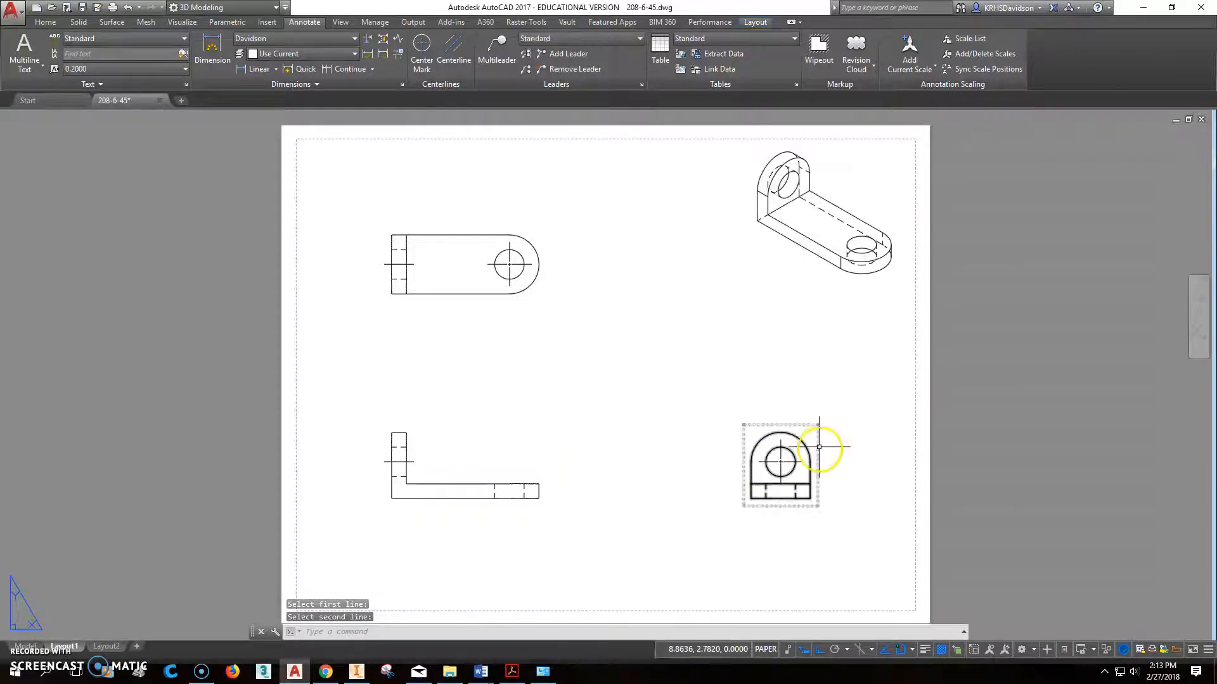
# Add a centerline between the hidden lines of the base plate's hole in the front view.
pyautogui.click(416, 60)
pyautogui.click(440, 49)
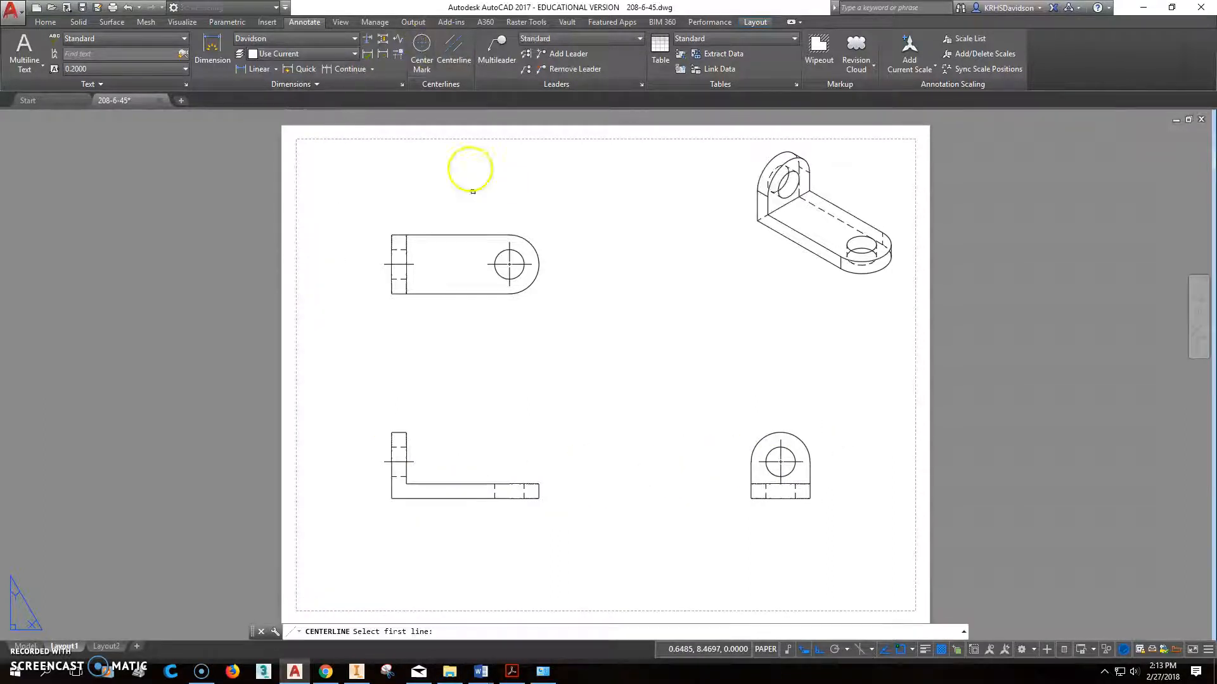
pyautogui.click(495, 492)
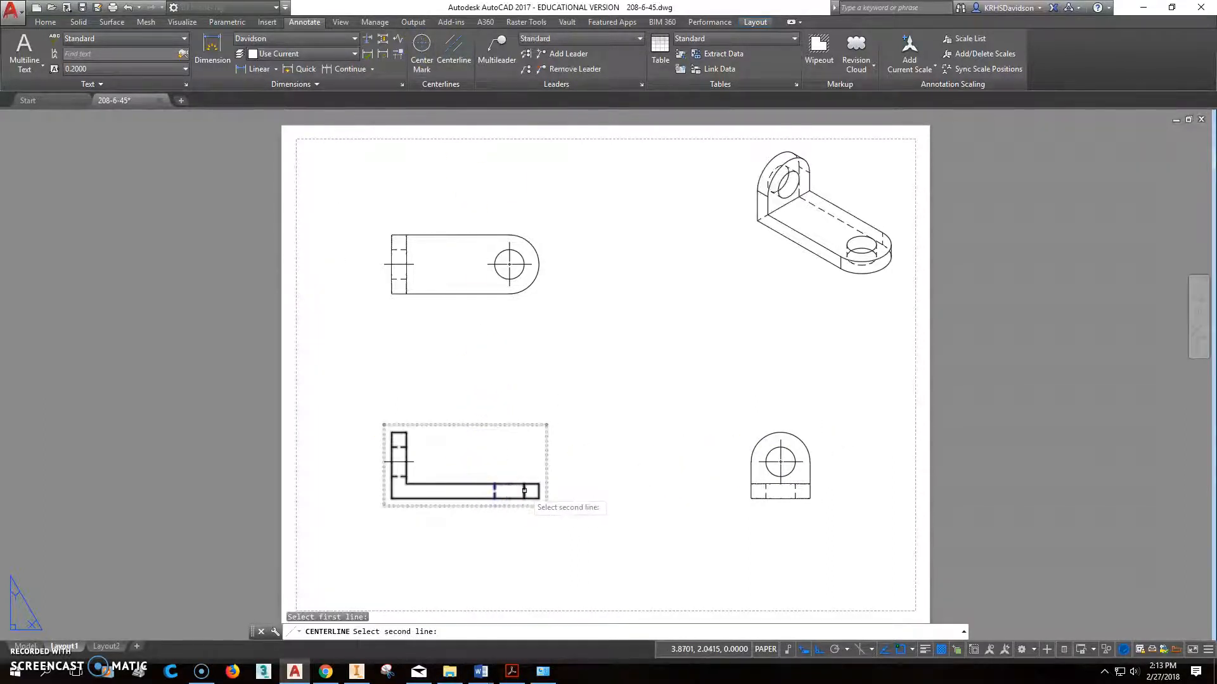
pyautogui.click(524, 490)
# Try to add a centerline to the base plate's hole in the side view and erase that attempt.
pyautogui.click(415, 56)
pyautogui.click(455, 51)
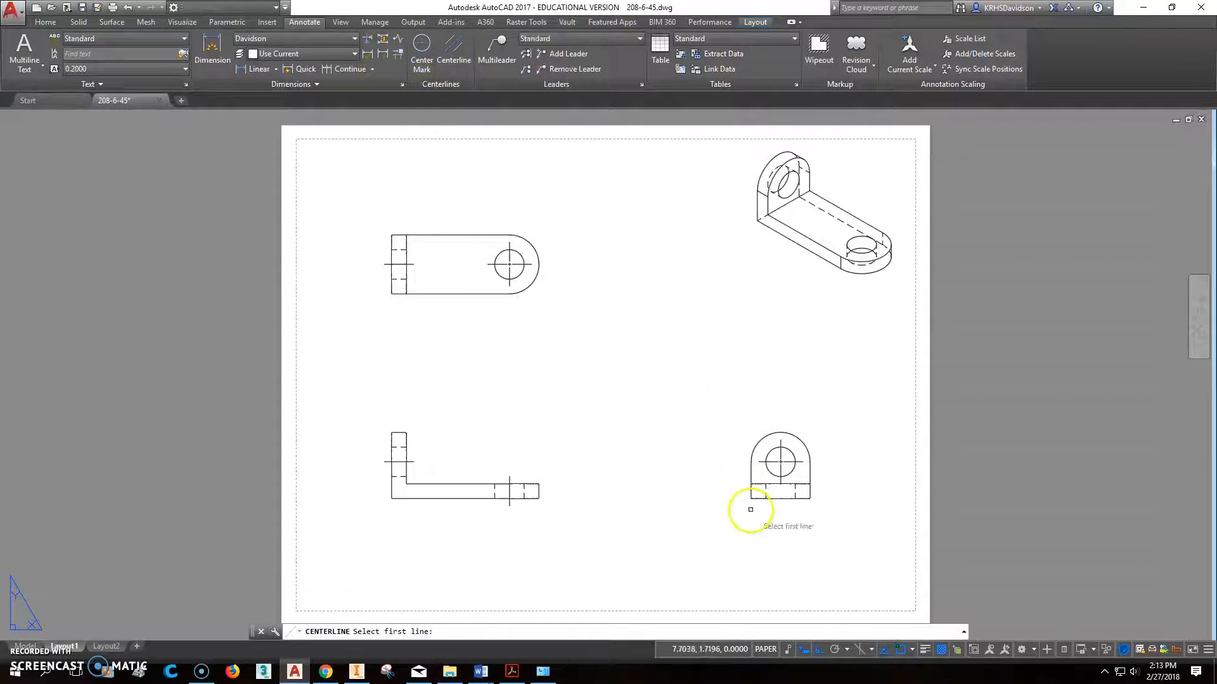
pyautogui.click(768, 496)
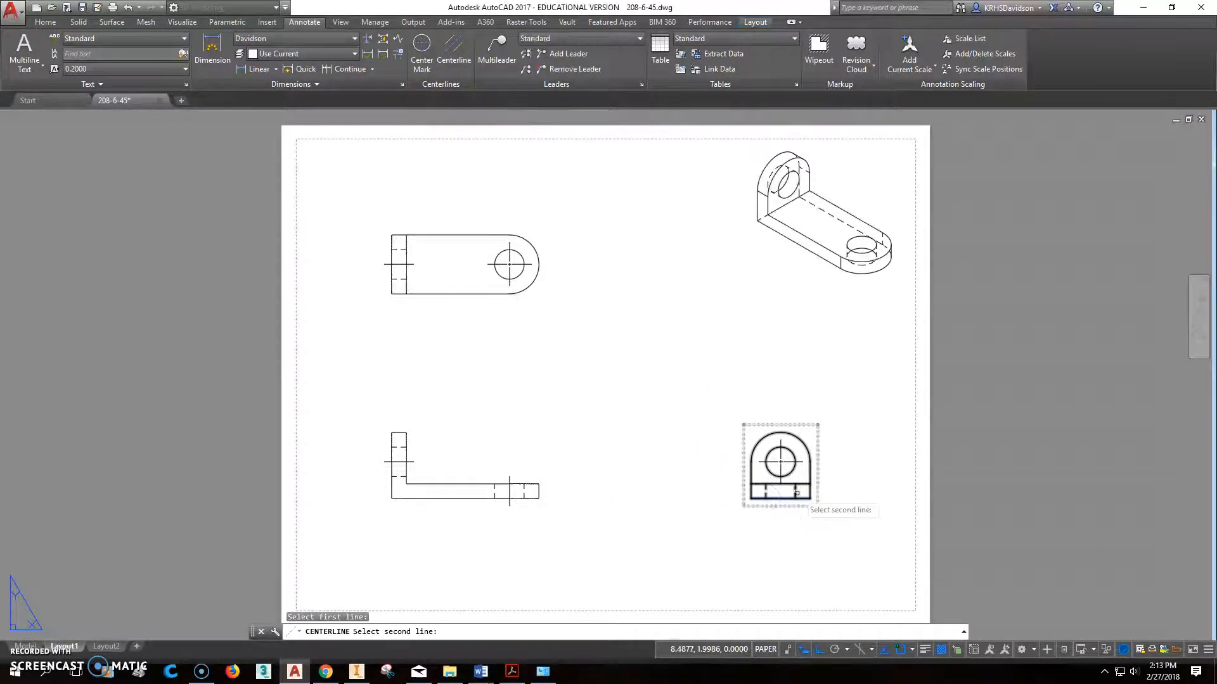
pyautogui.click(797, 493)
pyautogui.scroll(-1, 815, 527)
pyautogui.scroll(5, 792, 516)
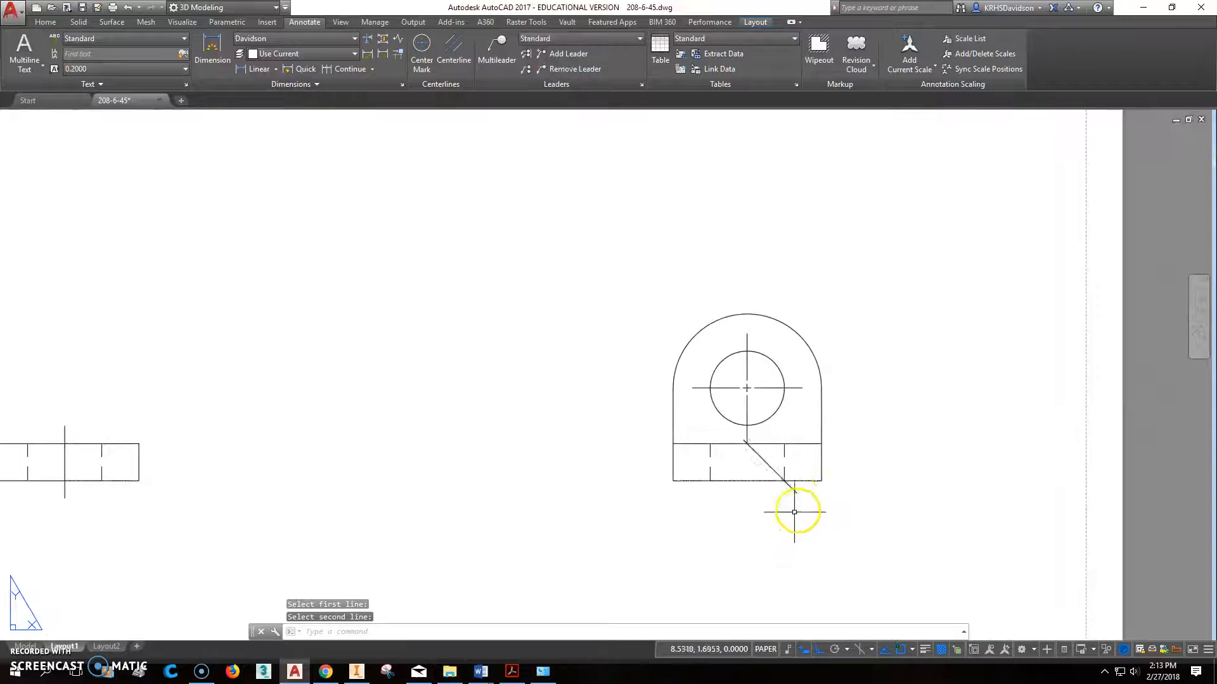
pyautogui.click(796, 491)
pyautogui.press('Delete')
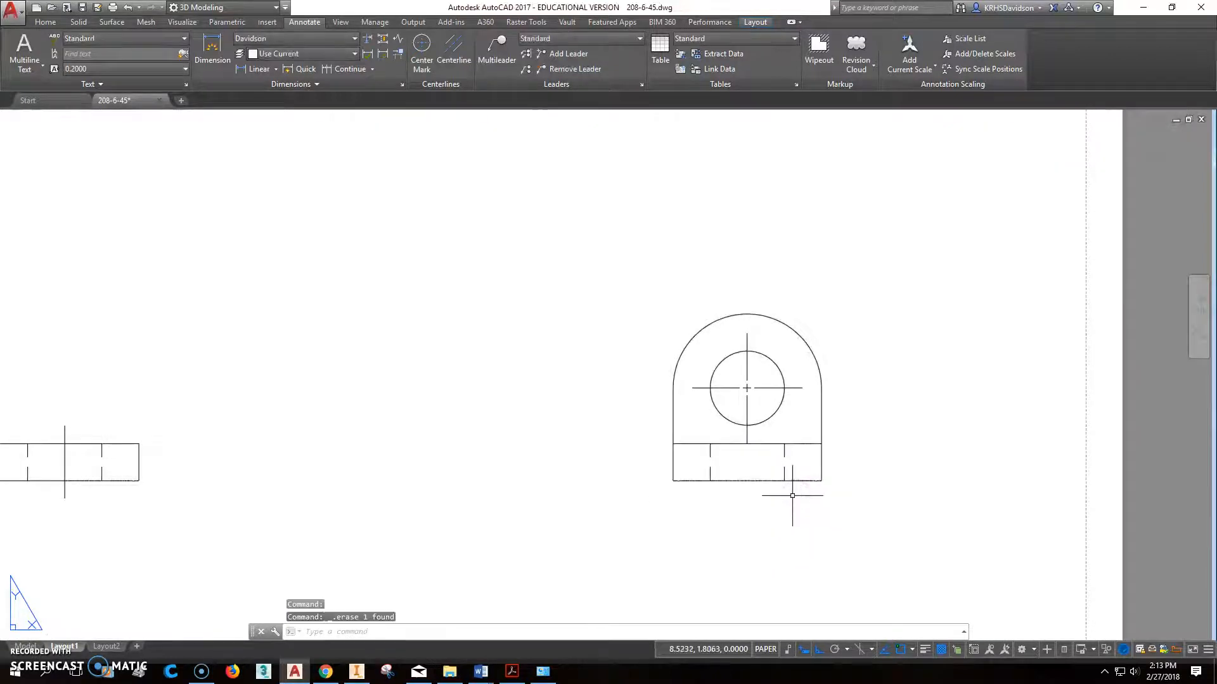
# Add a centerline between the two hidden lines of the base plate's hole in the side view.
pyautogui.click(455, 46)
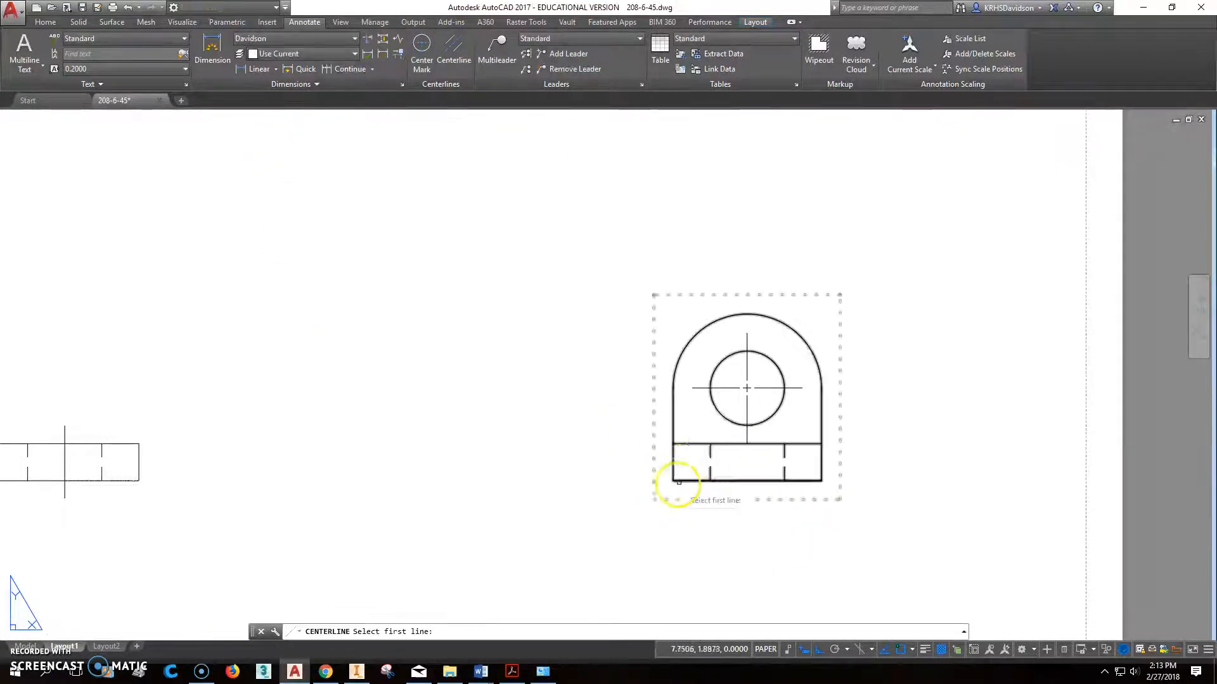
pyautogui.click(711, 454)
pyautogui.click(786, 454)
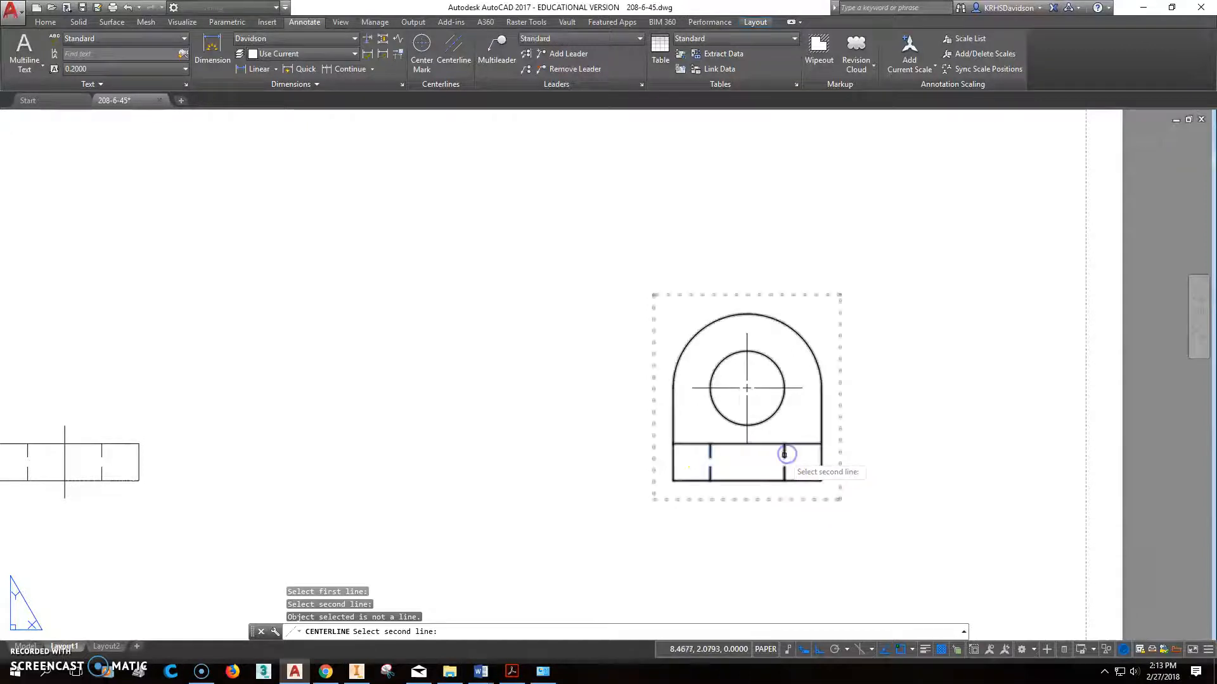
pyautogui.click(783, 455)
# Set the linetype scale factor to .5 with the LTSCALE command.
pyautogui.scroll(-1, 714, 500)
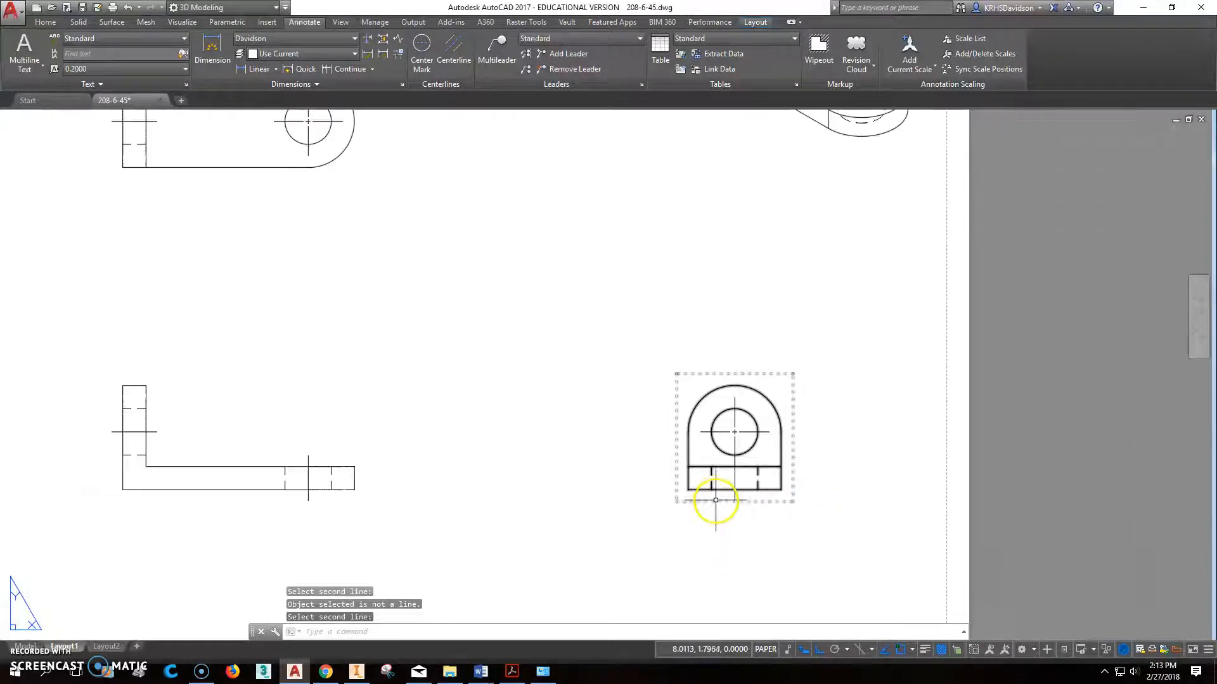
pyautogui.scroll(-1, 616, 490)
pyautogui.moveTo(507, 423); pyautogui.dragTo(510, 459, button='middle')
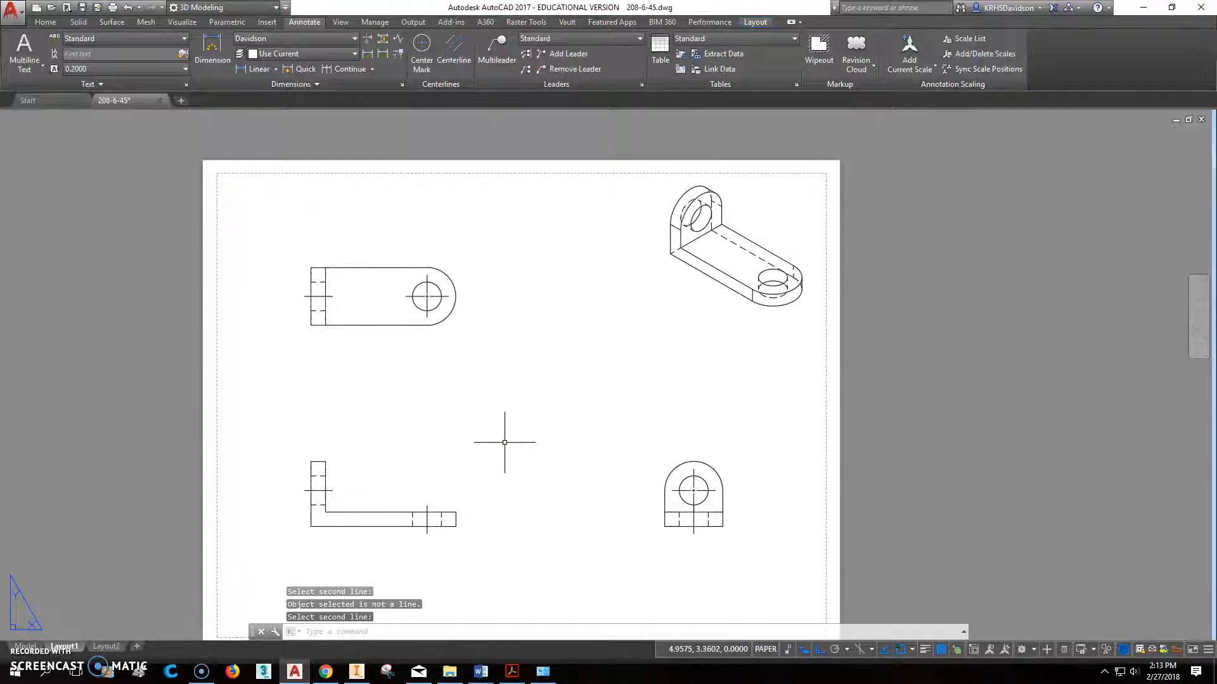
pyautogui.write('LTsca')
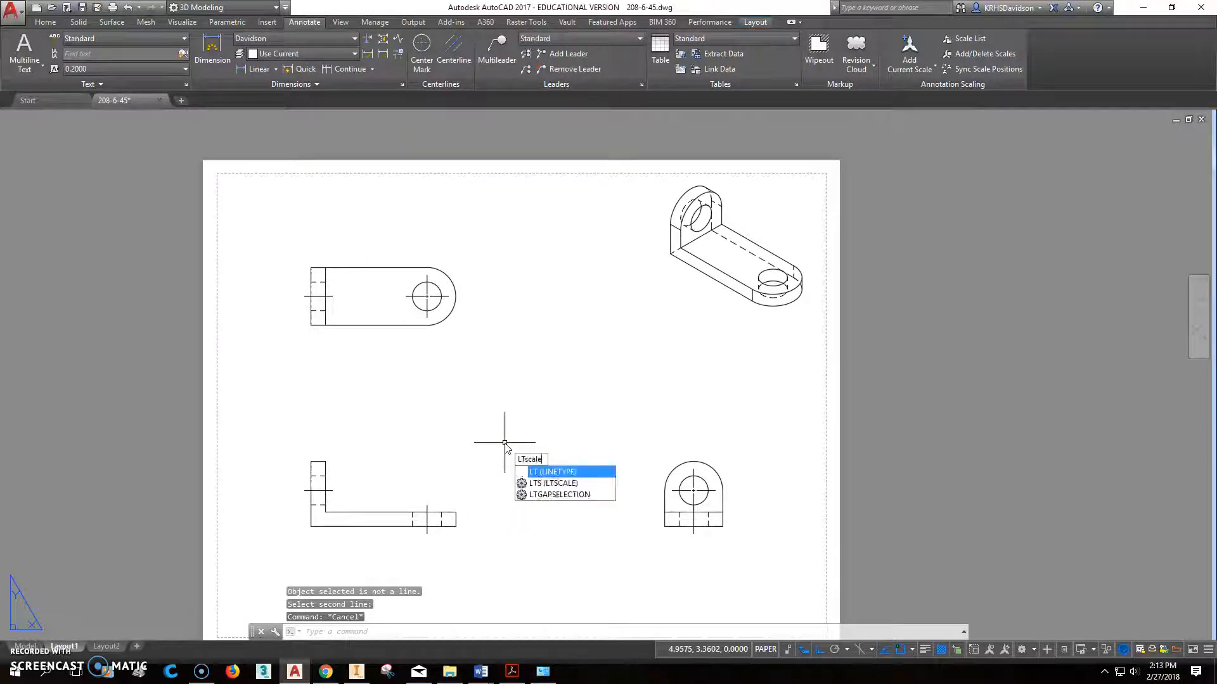
pyautogui.write('le')
pyautogui.press('Return')
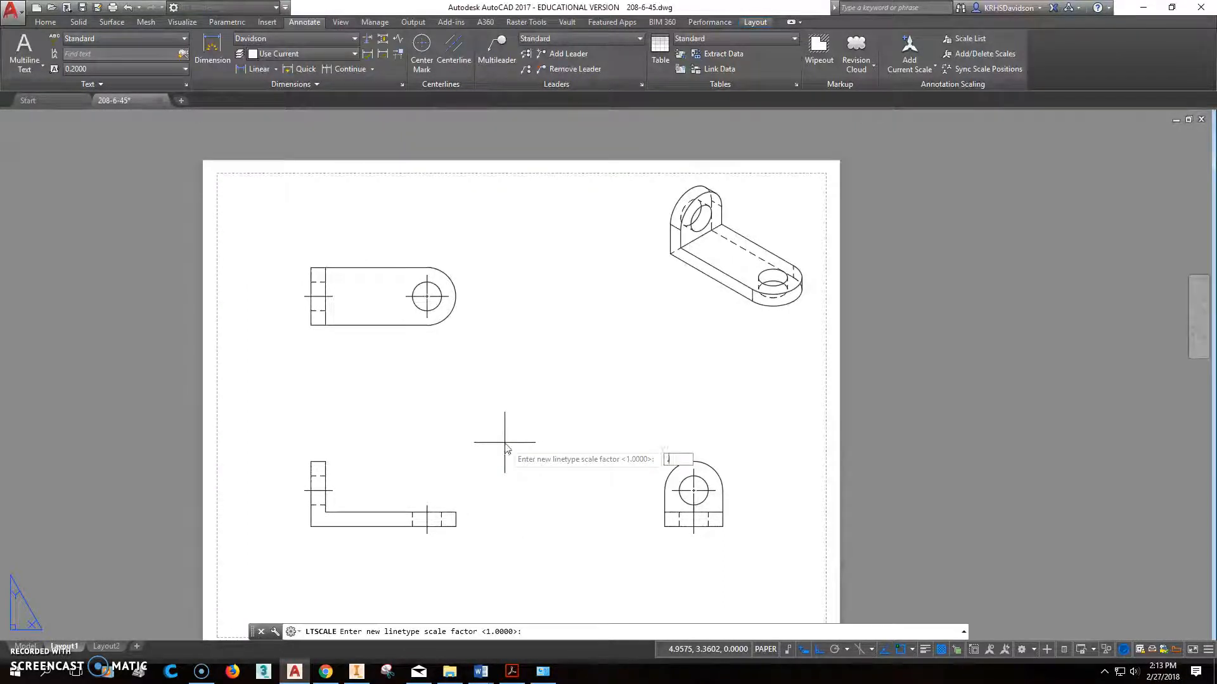
pyautogui.write('.5')
pyautogui.press('Return')
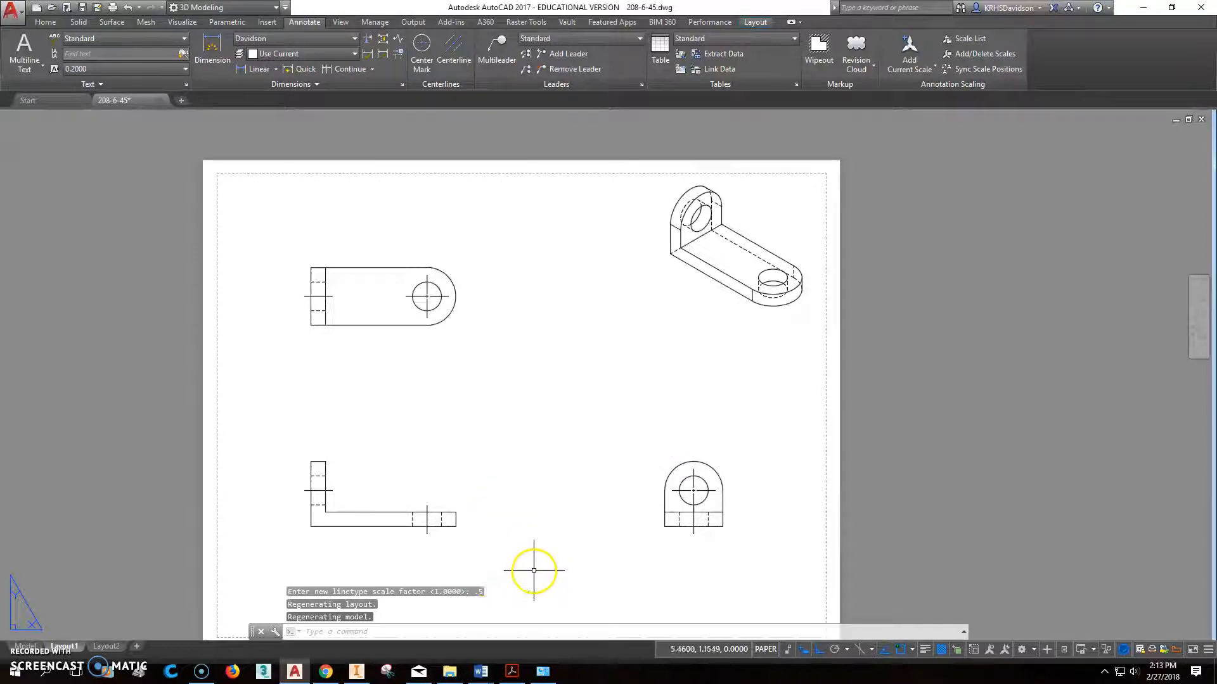
# Set the linetype scale factor to .25 by repeating the LTSCALE command.
pyautogui.press('Return')
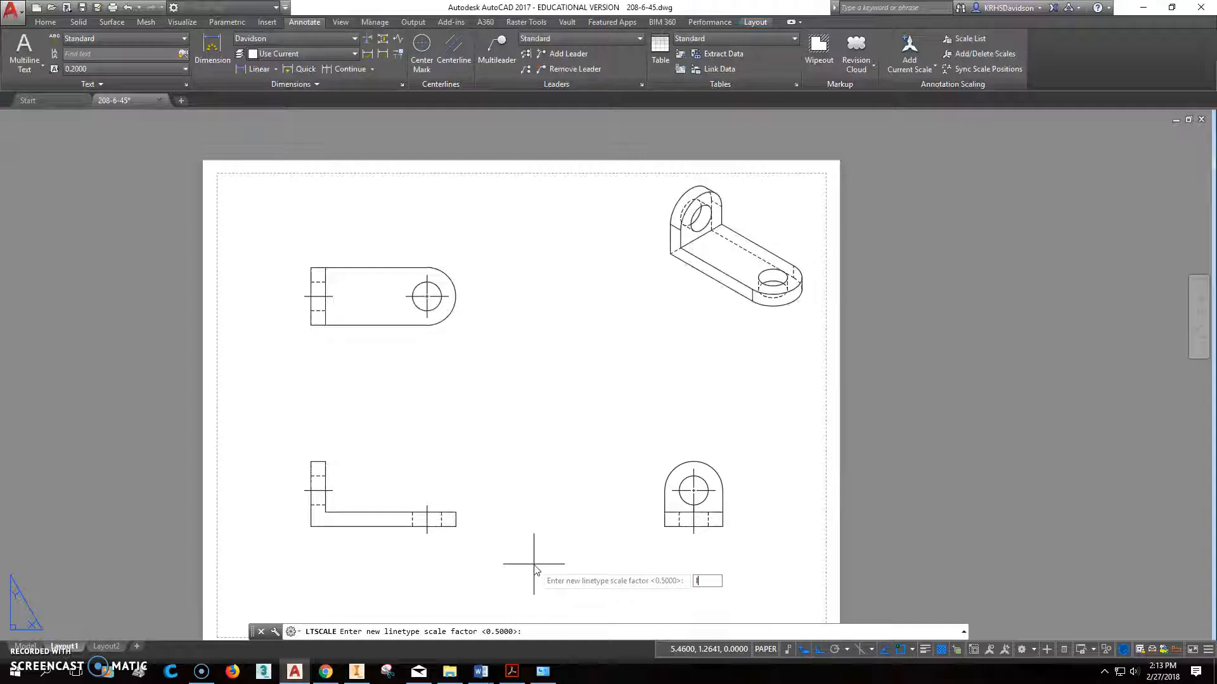
pyautogui.write('.25')
pyautogui.press('Return')
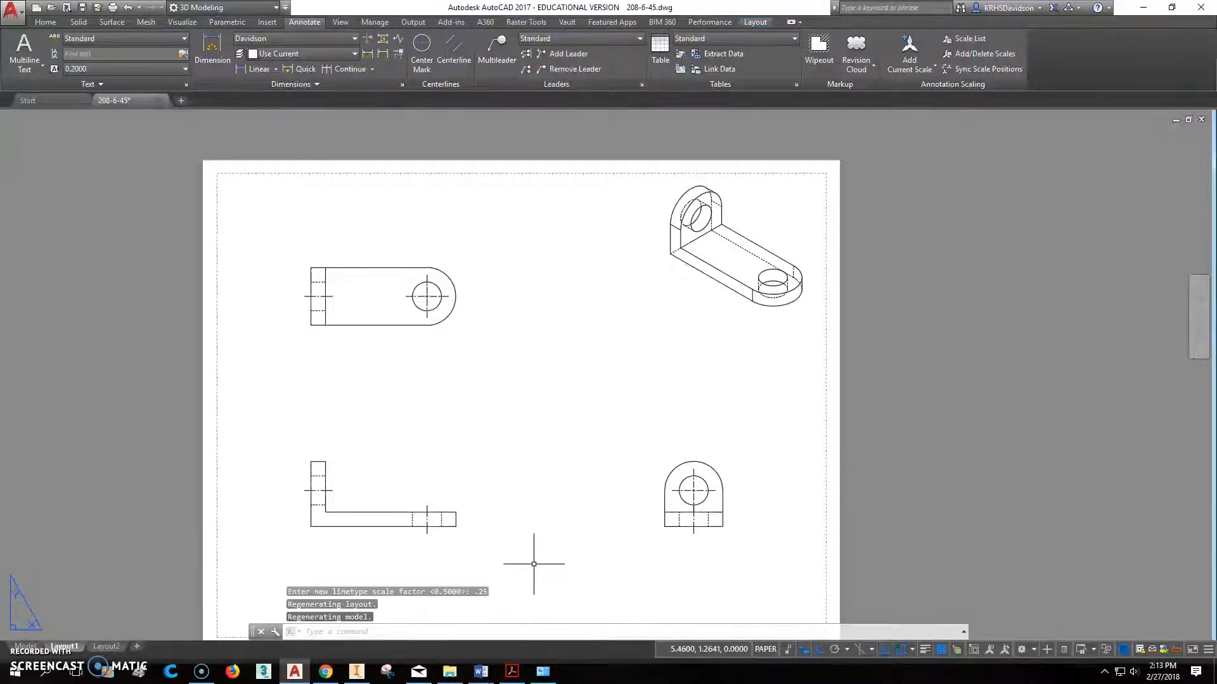
# Set the linetype scale factor to .375 with the LTSCALE command.
pyautogui.scroll(-2, 321, 505)
pyautogui.scroll(5, 327, 511)
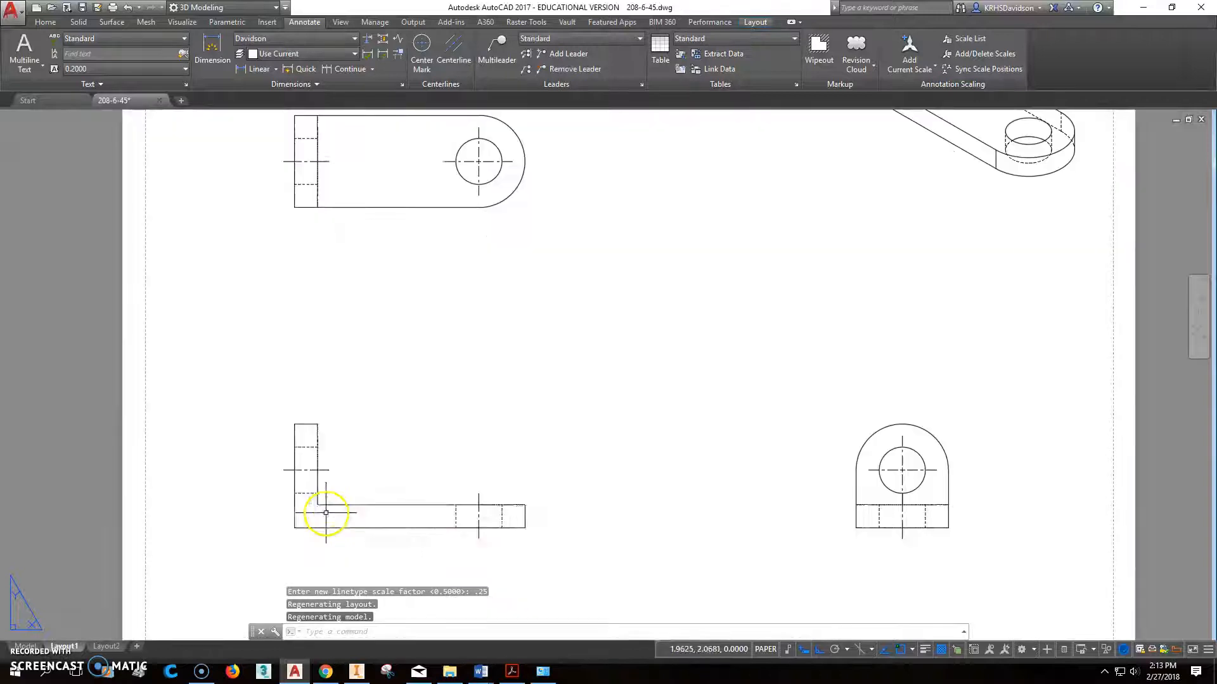
pyautogui.moveTo(635, 477); pyautogui.dragTo(637, 488, button='middle')
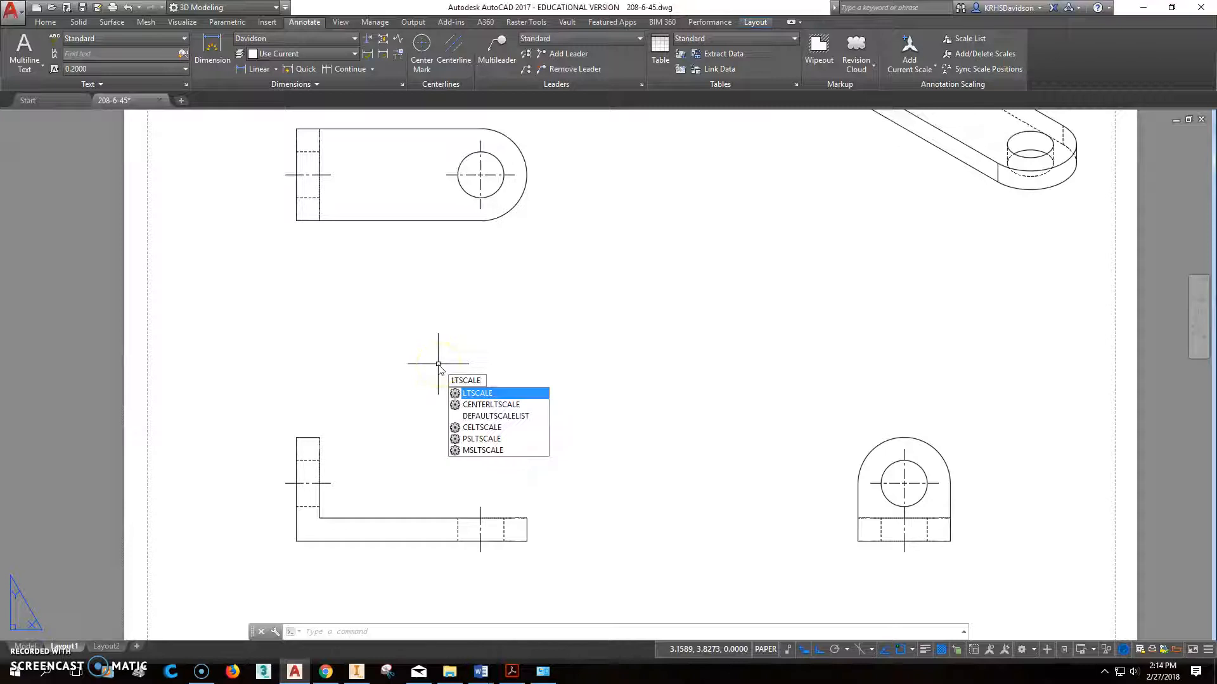
pyautogui.press('Return')
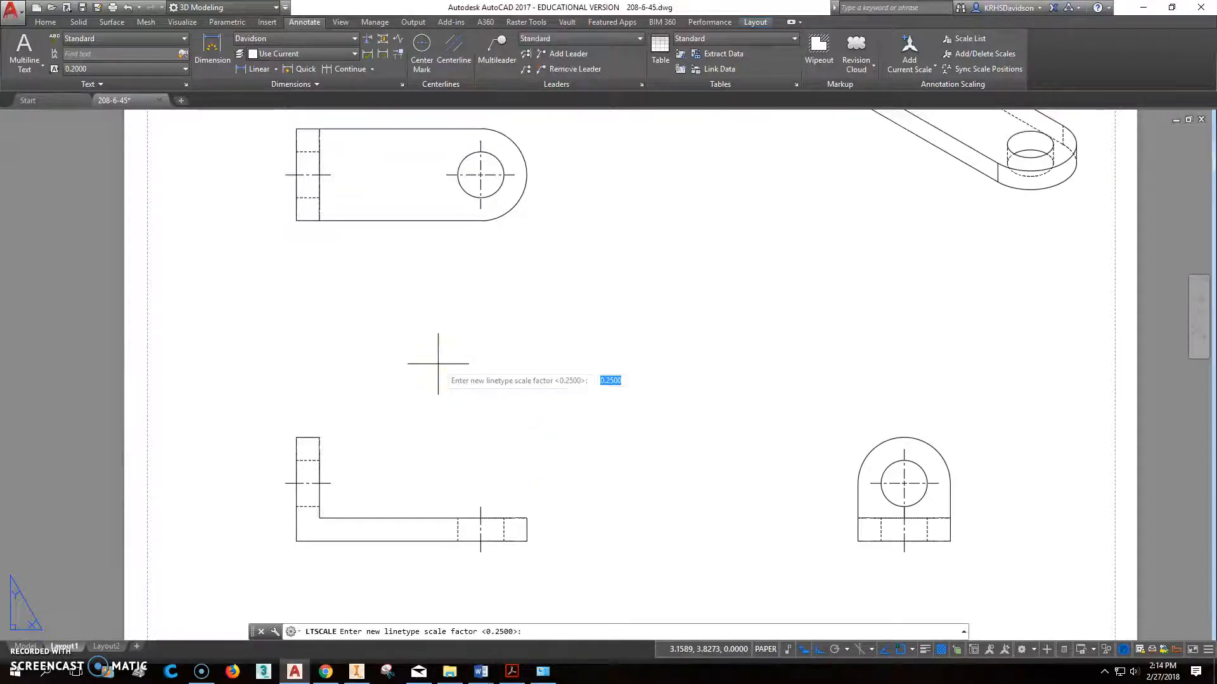
pyautogui.write('.37')
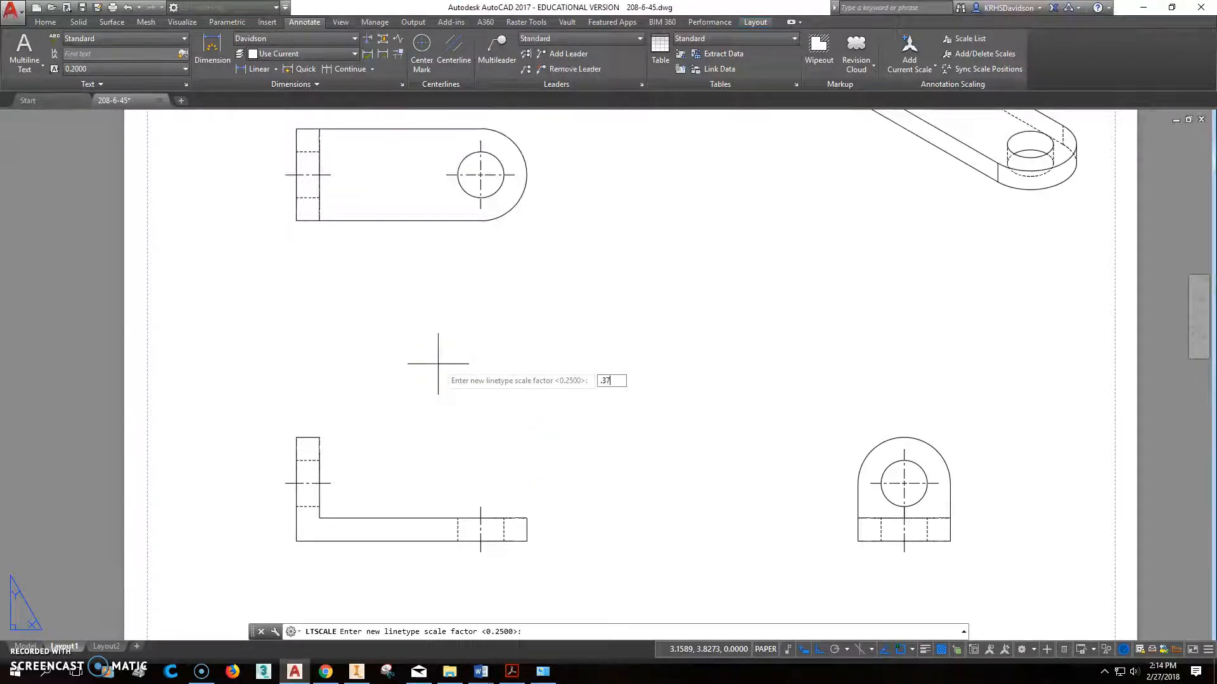
pyautogui.write('5')
pyautogui.press('Return')
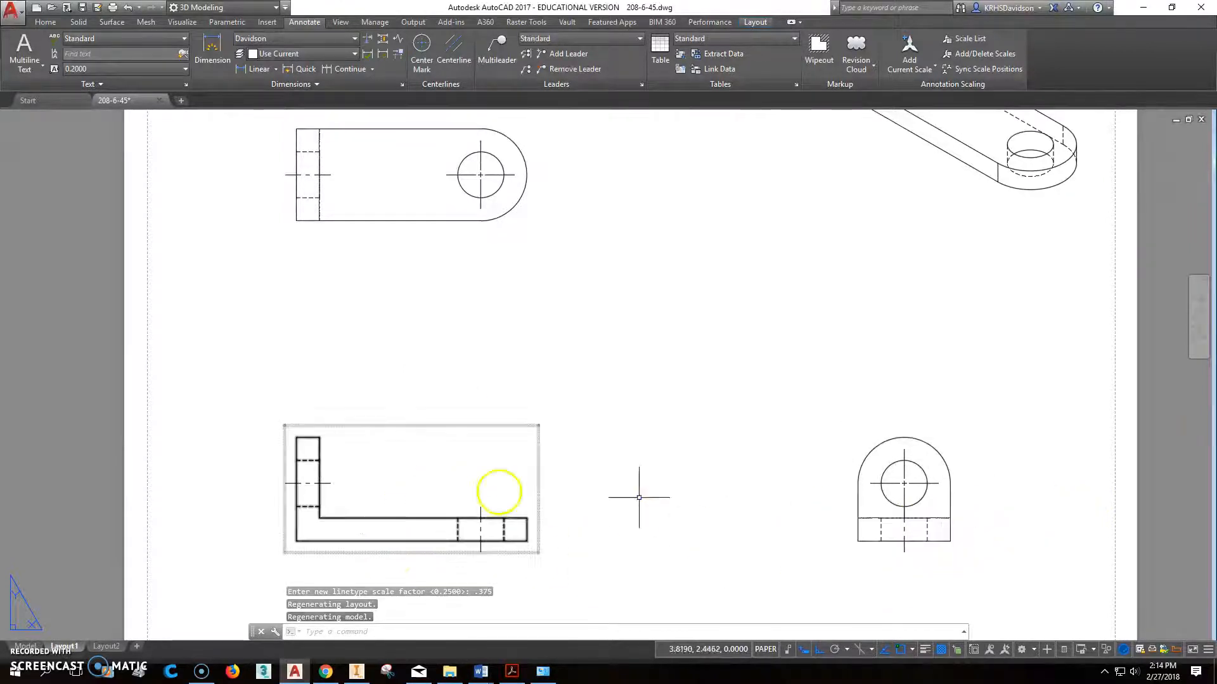
# Add a diameter dimension to the hole in the side view, placing its text above and to the left of the view.
pyautogui.moveTo(586, 423); pyautogui.dragTo(594, 426, button='middle')
pyautogui.scroll(-3, 594, 418)
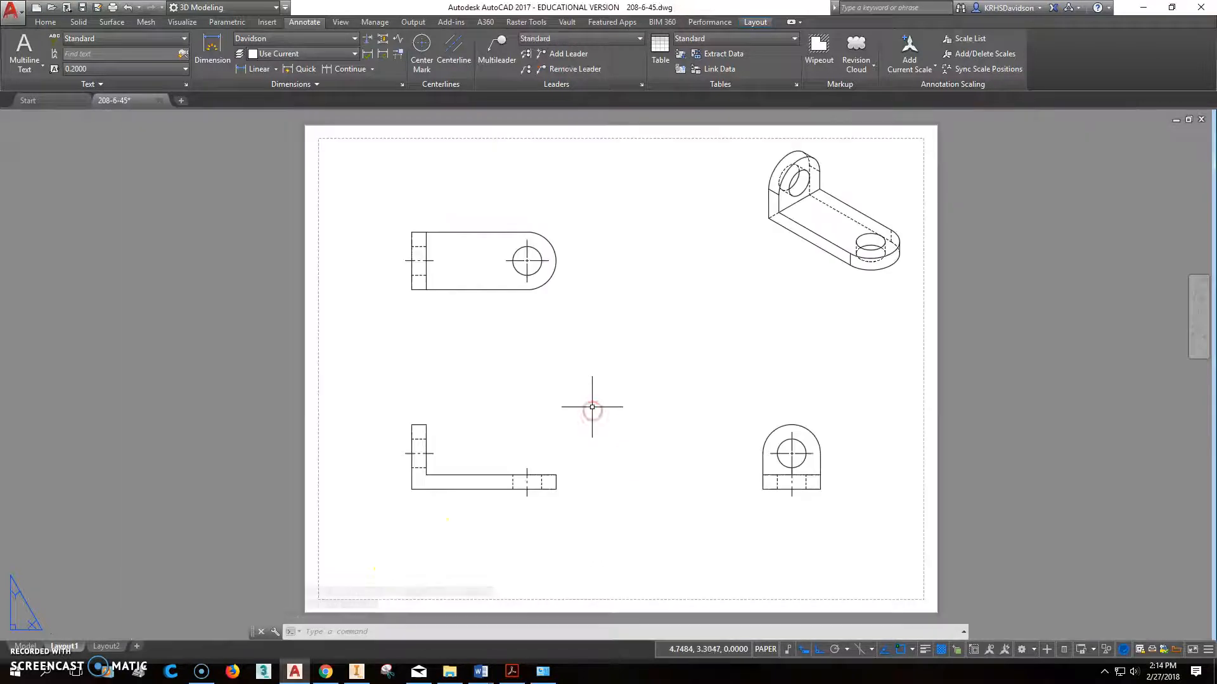
pyautogui.click(215, 40)
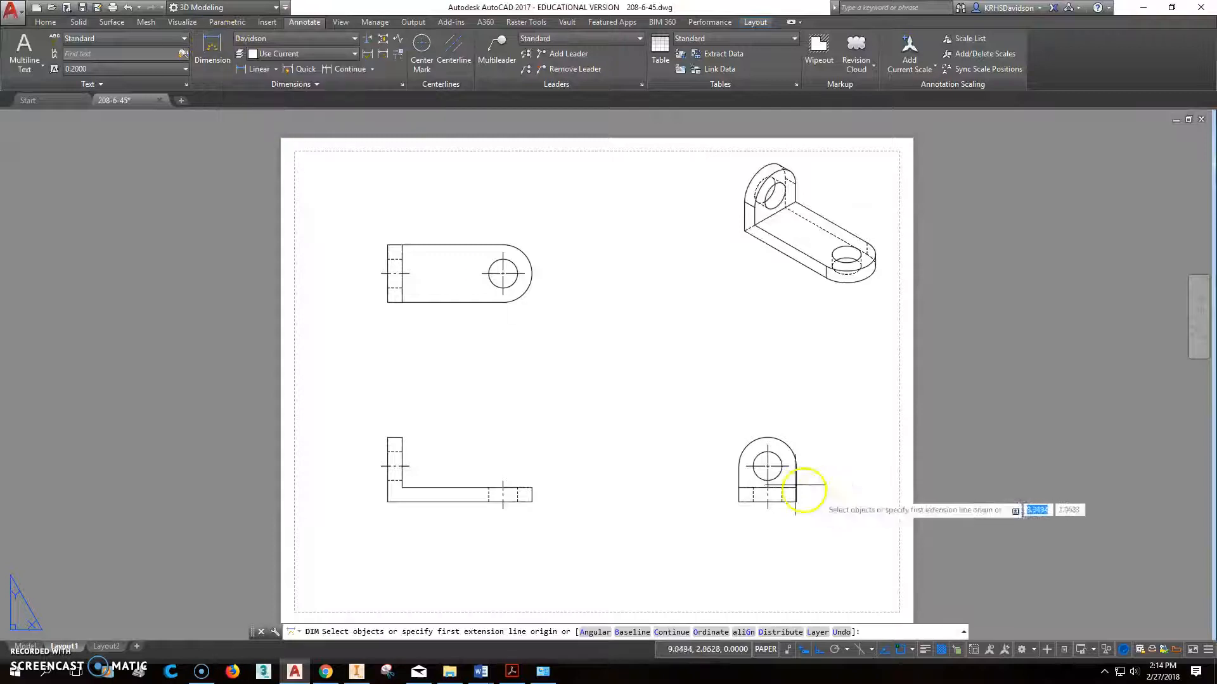
pyautogui.scroll(-2, 752, 458)
pyautogui.scroll(5, 735, 461)
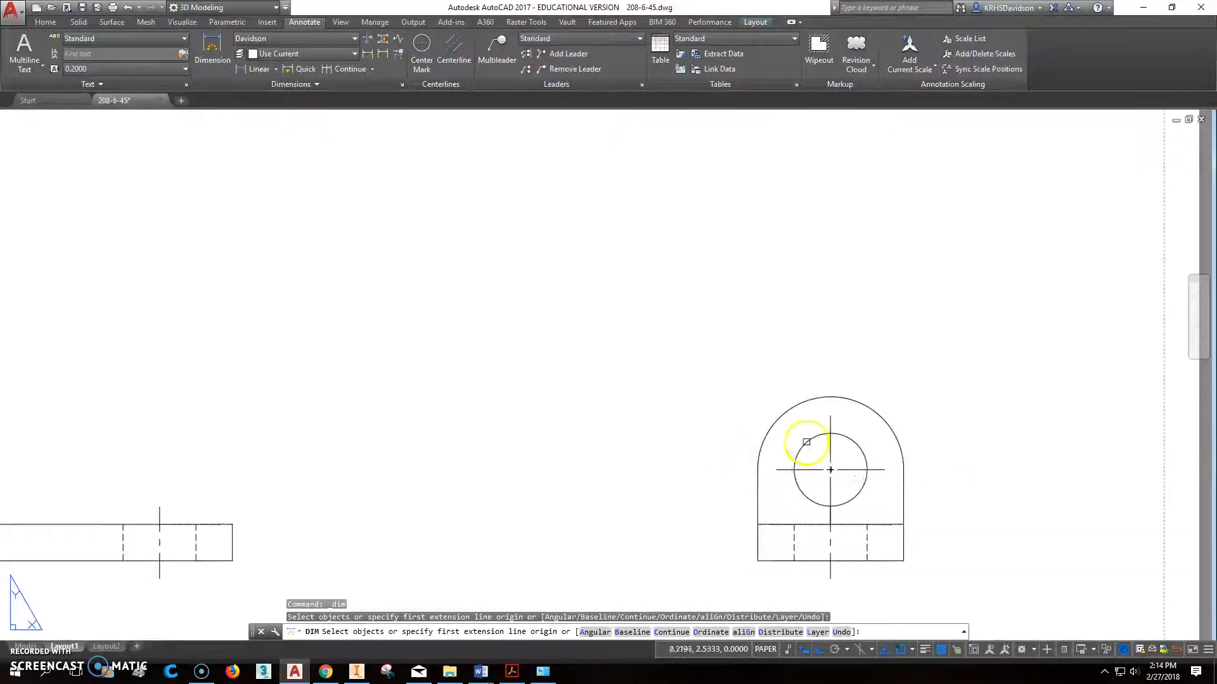
pyautogui.click(815, 436)
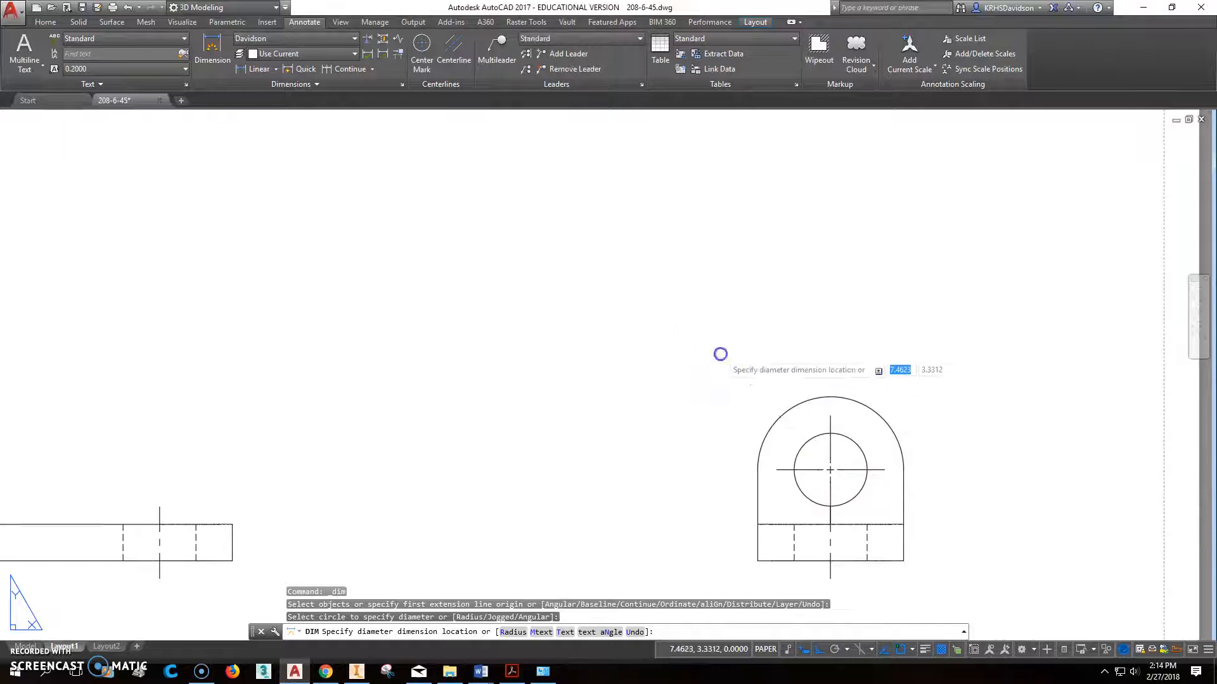
pyautogui.click(710, 352)
# Append THRU to the text of the side view's hole diameter dimension.
pyautogui.doubleClick(681, 354)
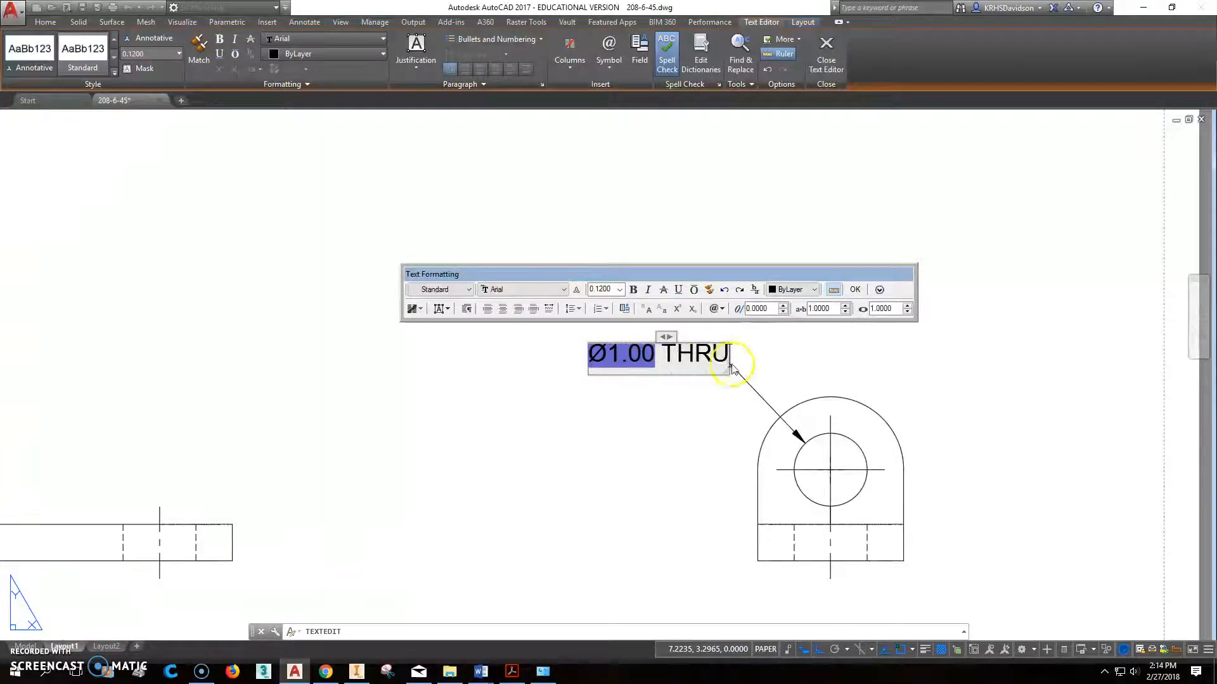
pyautogui.click(854, 292)
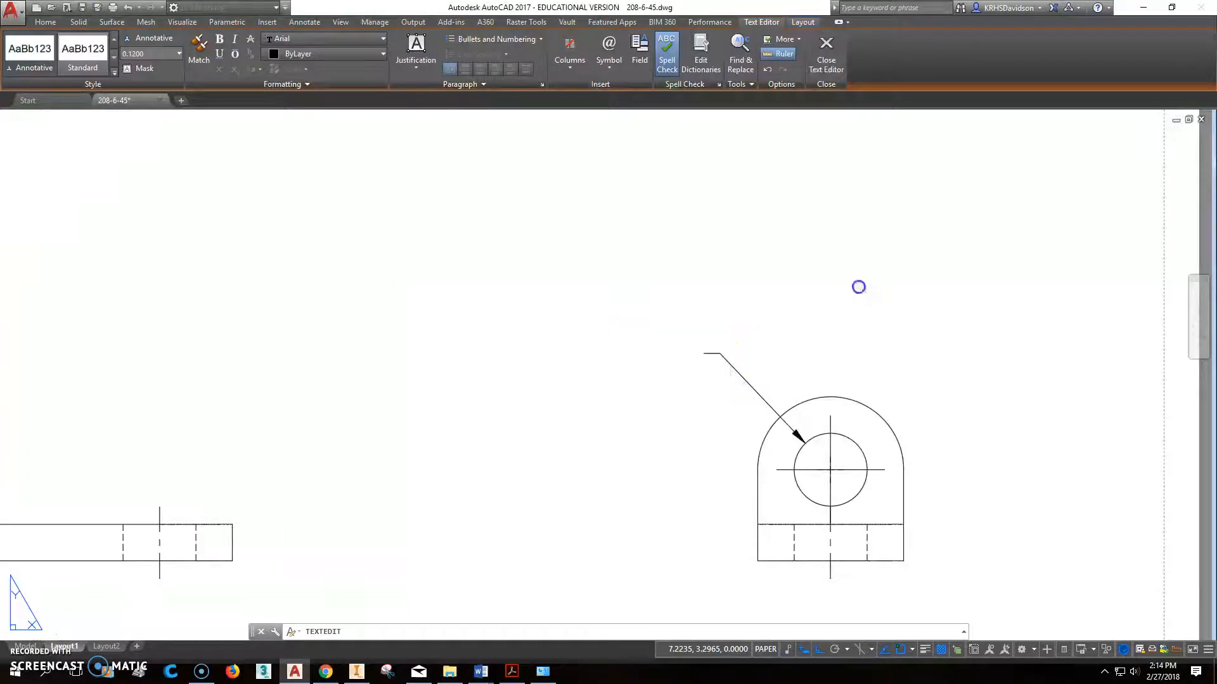
pyautogui.click(816, 398)
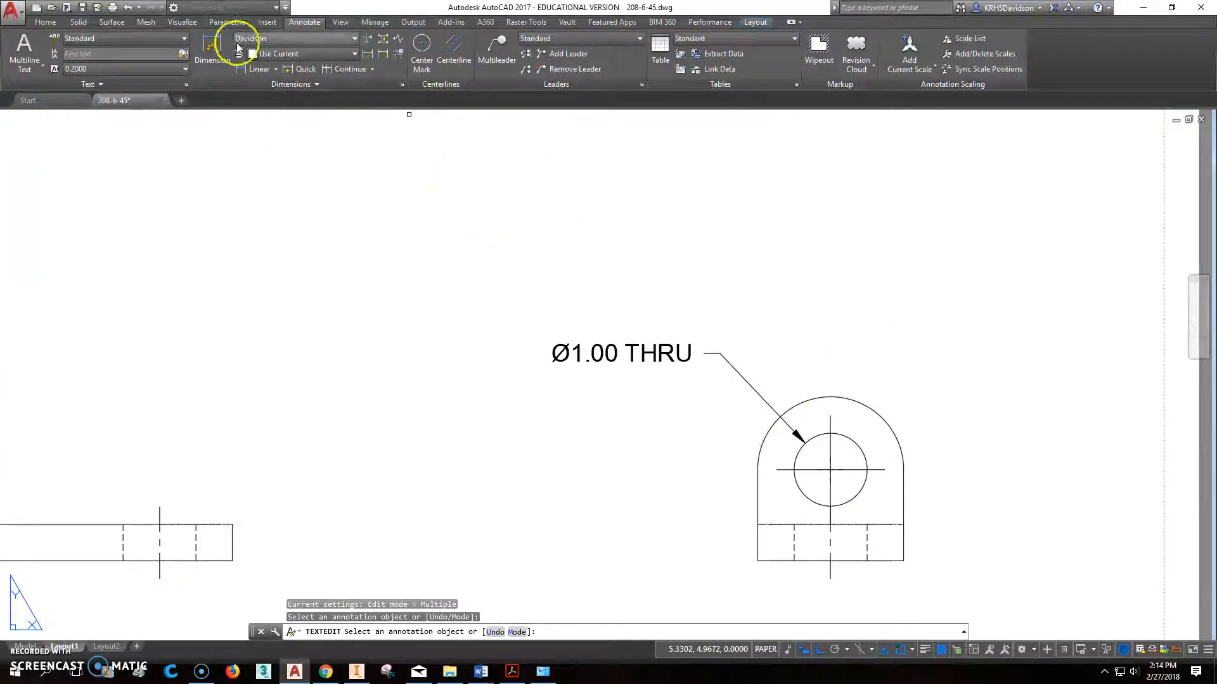
# Dimension the radius of the rounded top in the side view, placing the text above the hole callout.
pyautogui.click(204, 44)
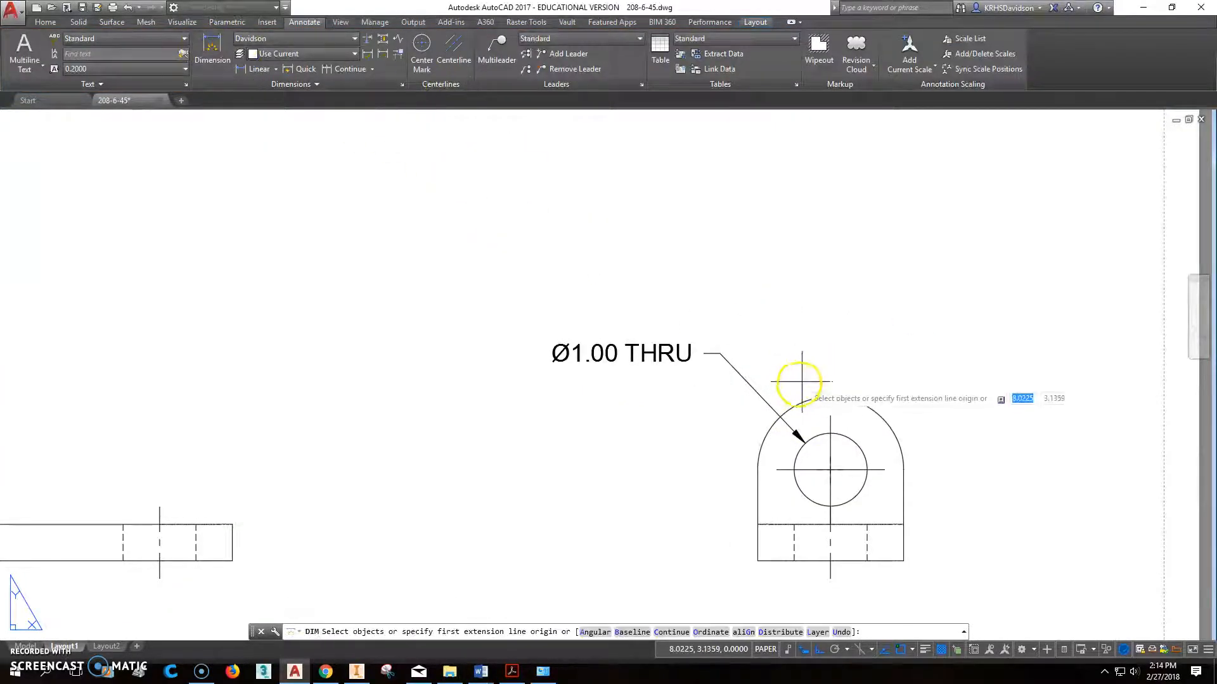
pyautogui.click(214, 50)
pyautogui.click(802, 407)
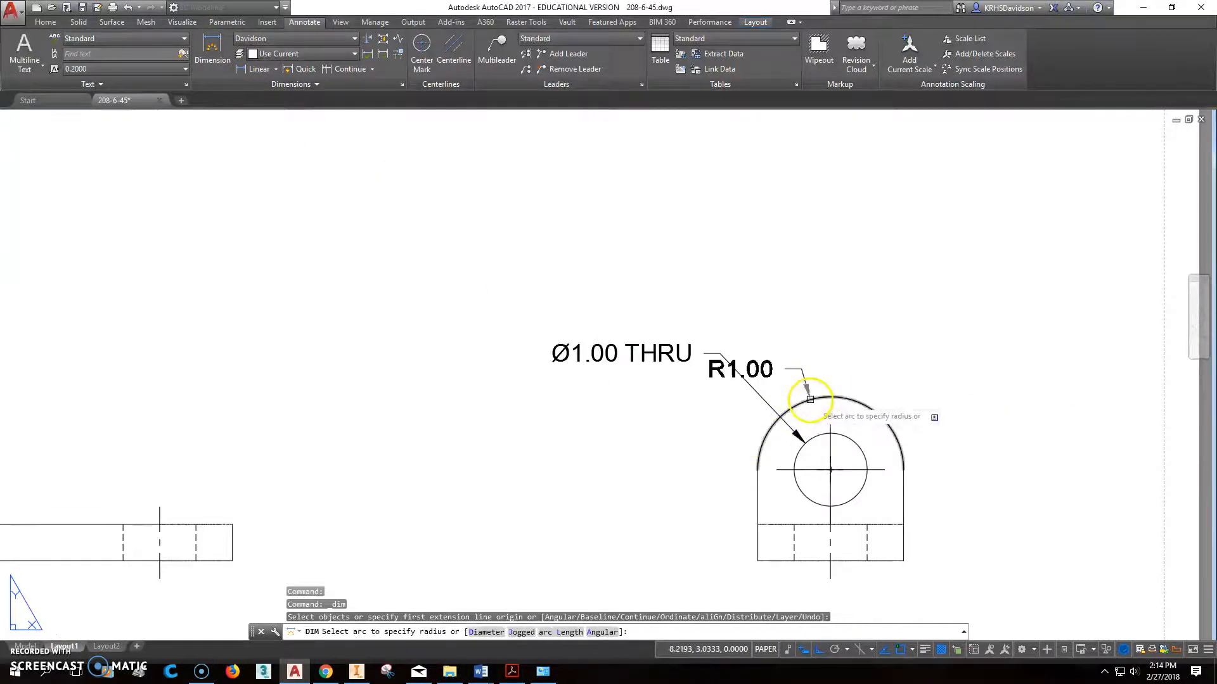
pyautogui.click(747, 273)
# Dimension the vertical distance from the bottom left corner to the start of the rounded top in the side view, placed left of the view.
pyautogui.scroll(1, 843, 412)
pyautogui.scroll(-1, 860, 431)
pyautogui.scroll(-2, 860, 431)
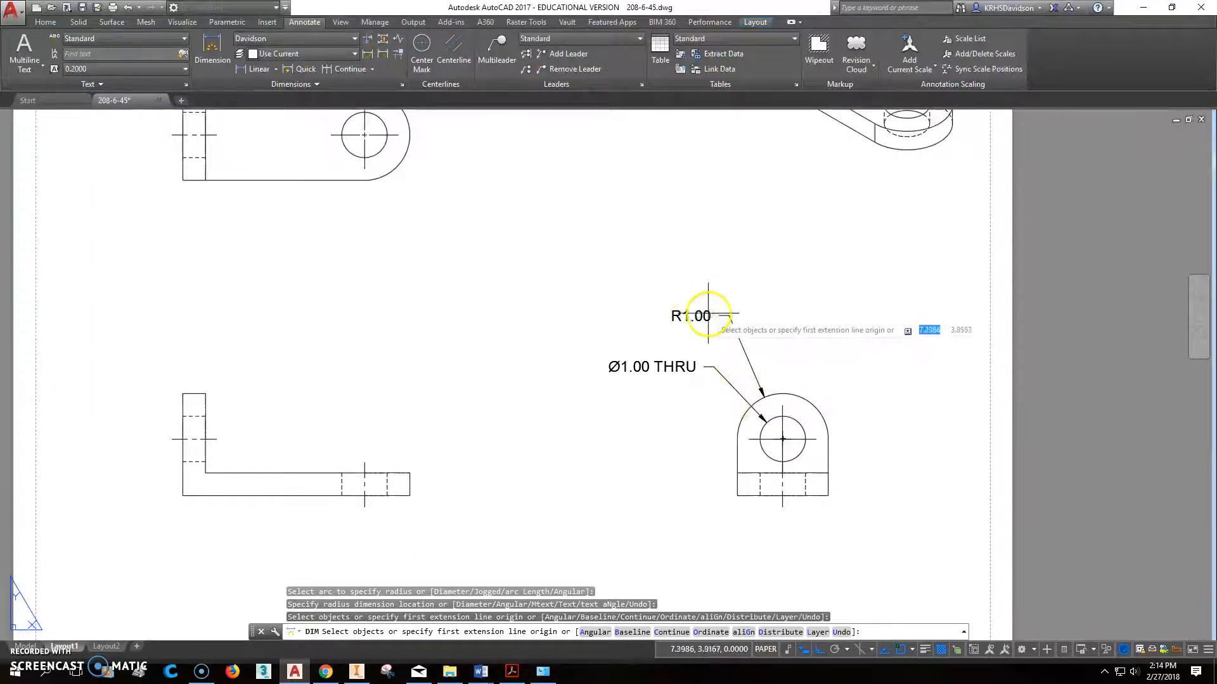
pyautogui.click(212, 46)
pyautogui.press('Return')
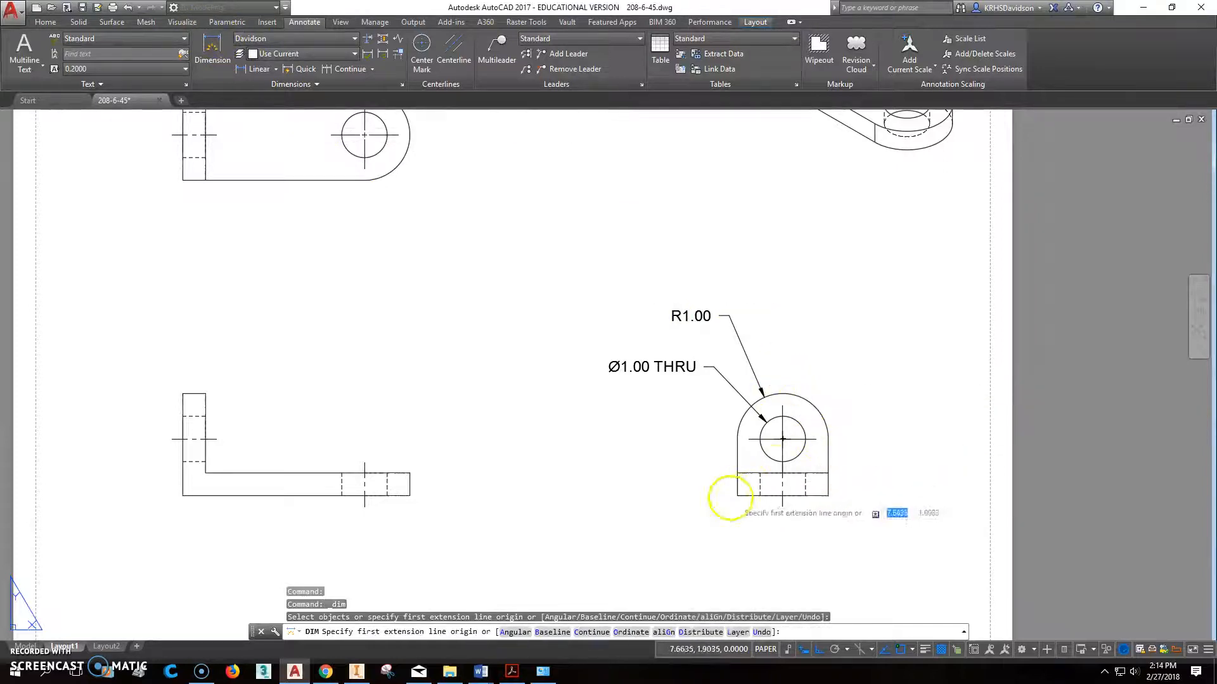
pyautogui.click(737, 496)
pyautogui.click(737, 438)
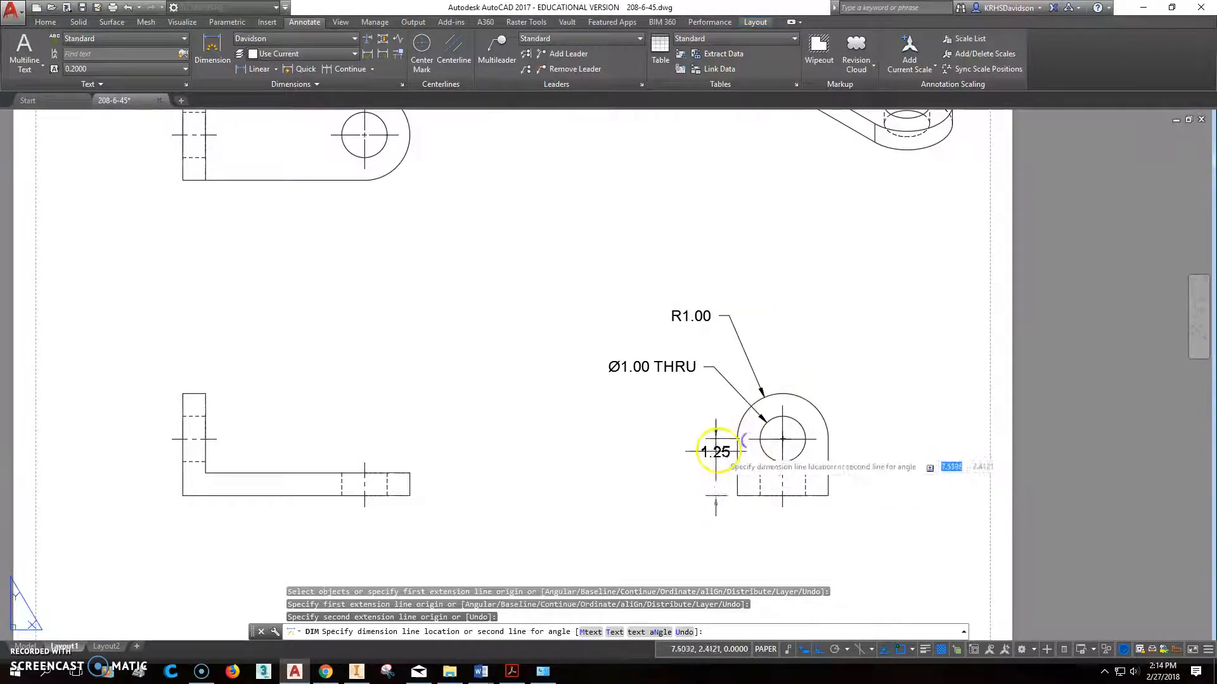
pyautogui.click(678, 467)
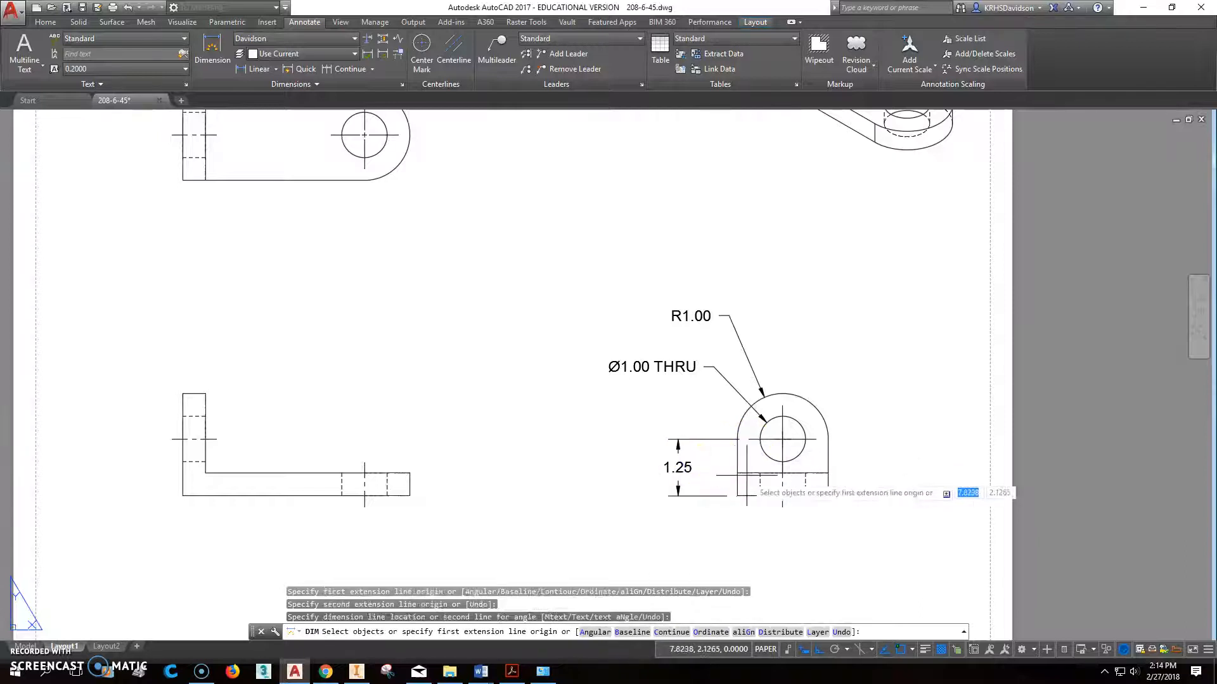
pyautogui.scroll(2, 802, 497)
pyautogui.scroll(4, 799, 496)
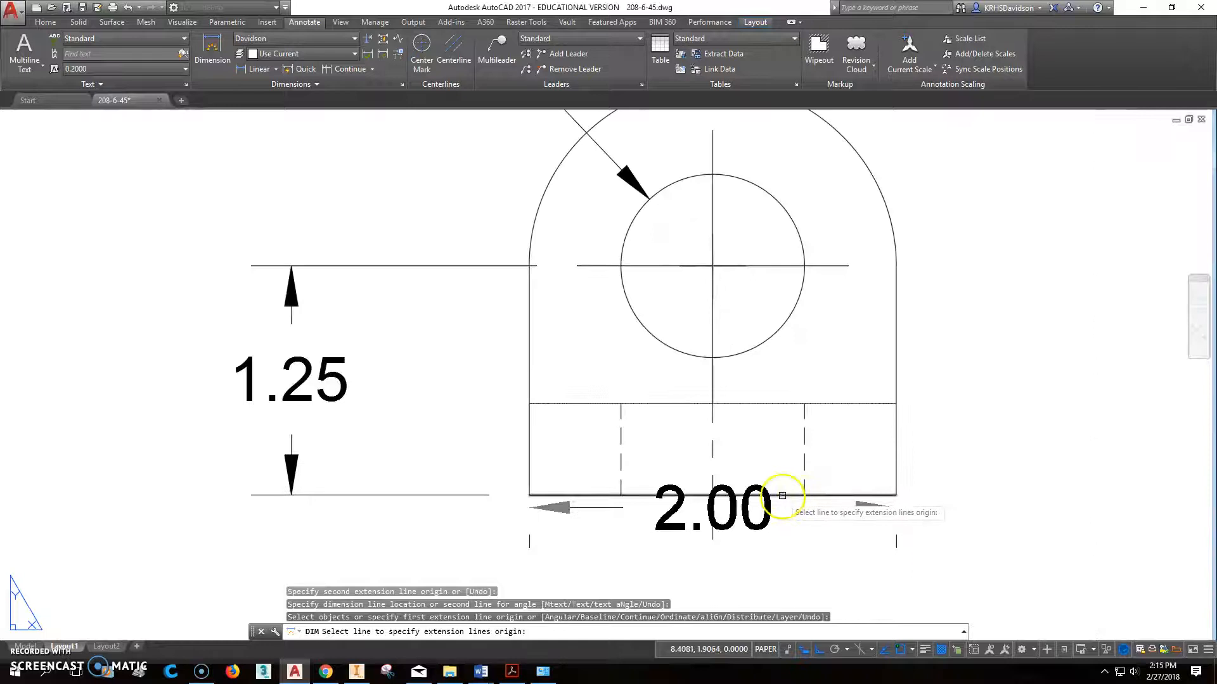
pyautogui.scroll(-2, 782, 496)
pyautogui.scroll(-4, 872, 498)
pyautogui.scroll(1, 820, 489)
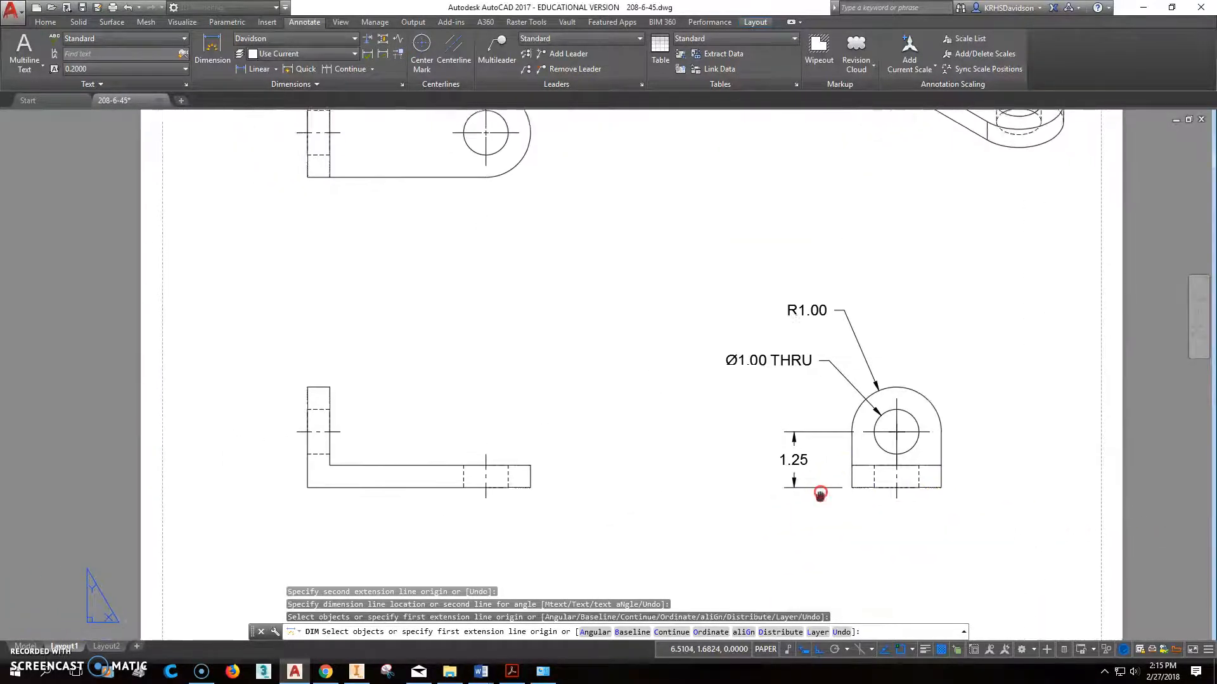
pyautogui.moveTo(820, 490); pyautogui.dragTo(816, 516, button='middle')
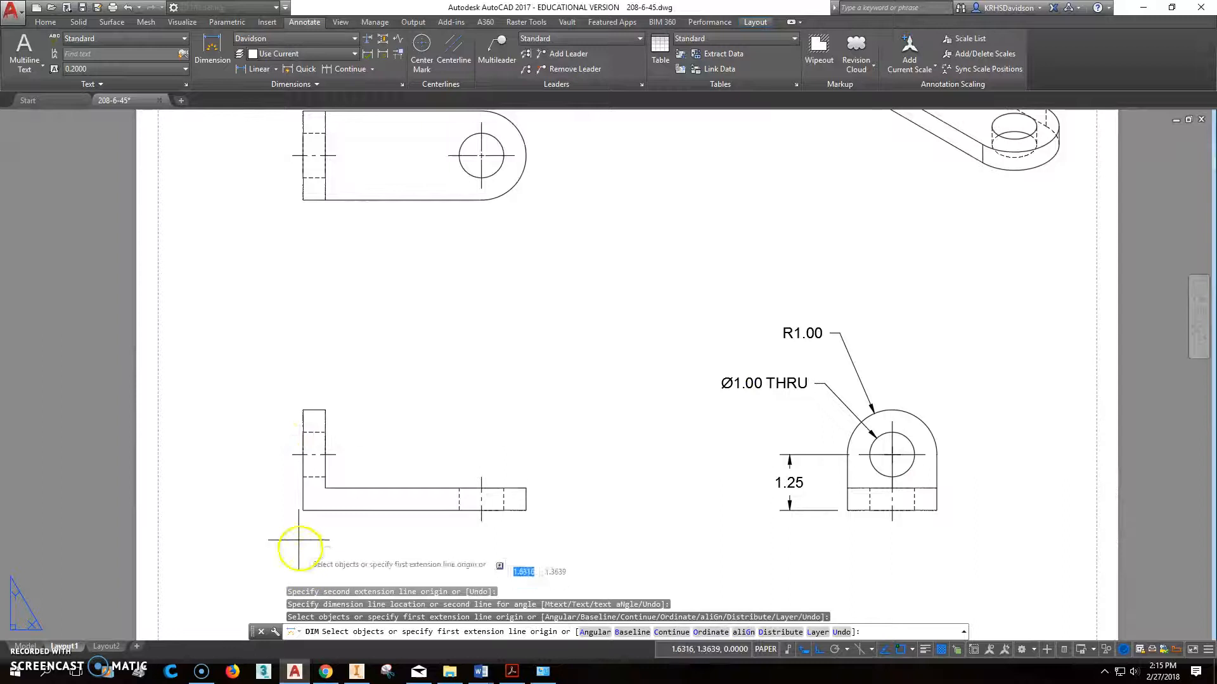
# Try a radius dimension on the base plate's hole in the top view and delete that dimension.
pyautogui.moveTo(326, 334); pyautogui.dragTo(339, 407, button='middle')
pyautogui.press('Return')
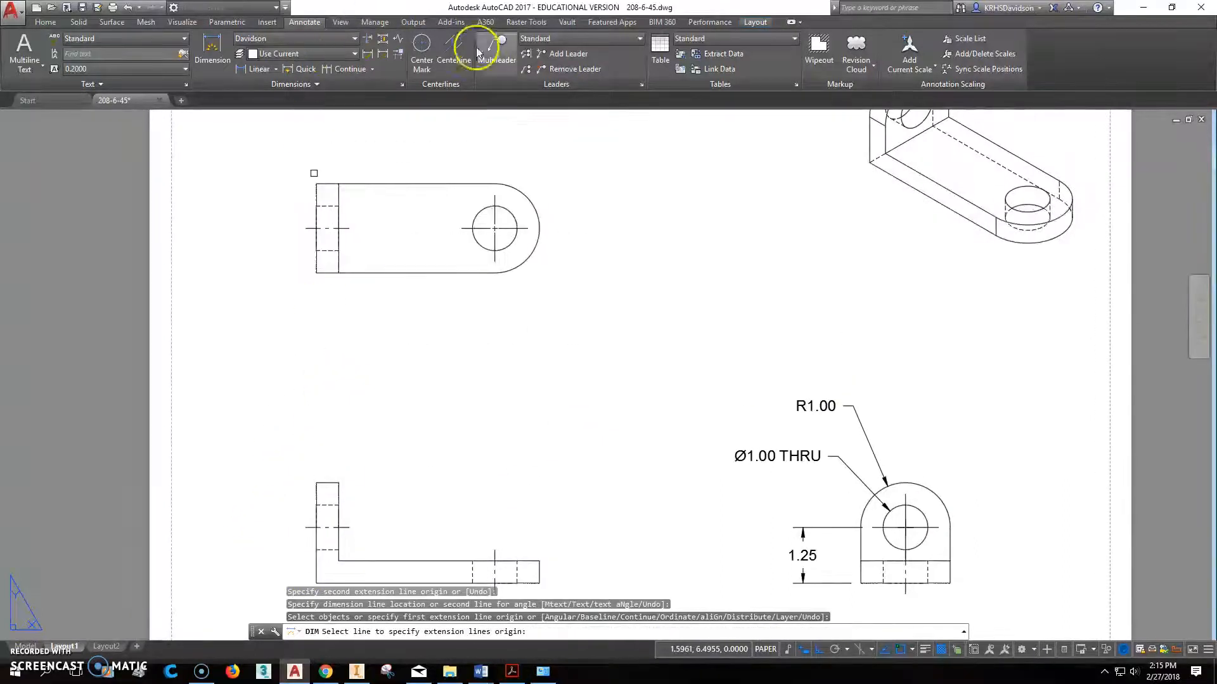
pyautogui.click(215, 48)
pyautogui.click(505, 246)
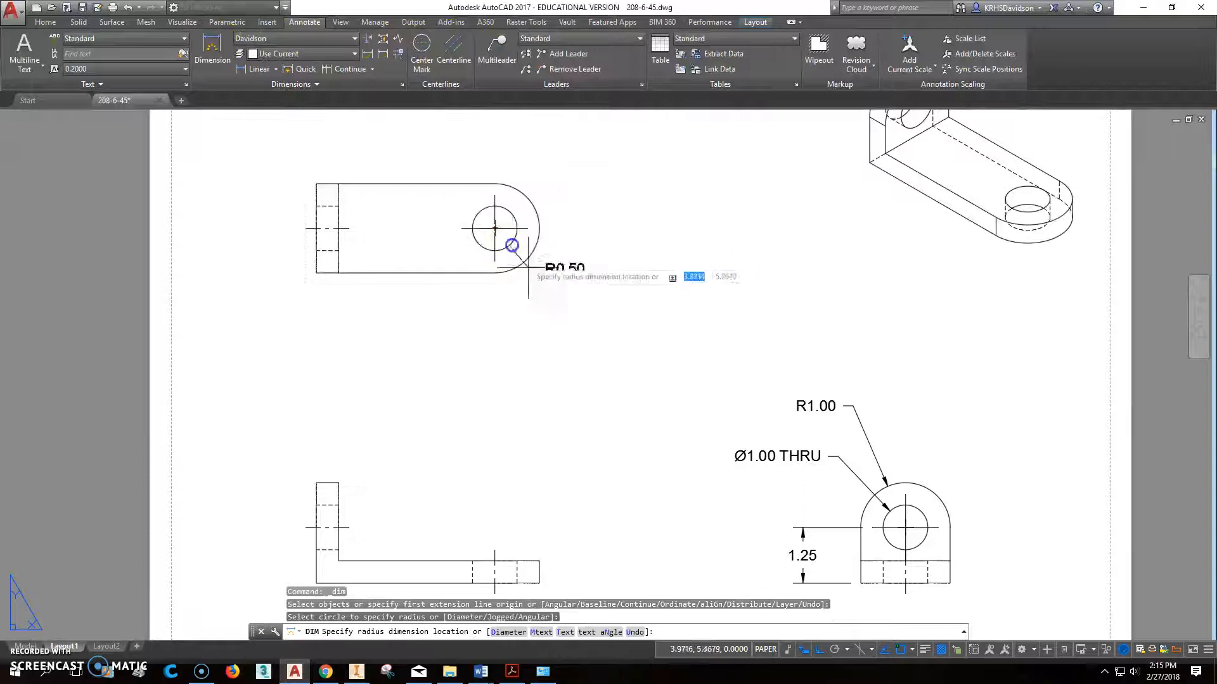
pyautogui.click(544, 305)
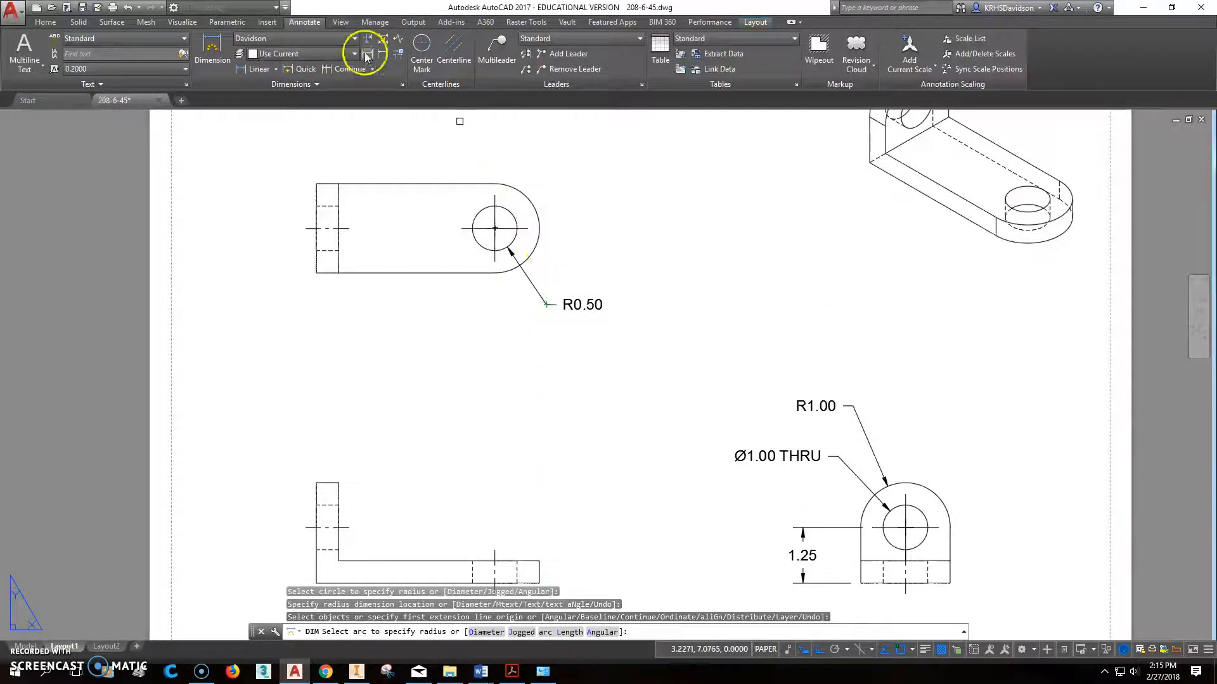
pyautogui.click(214, 44)
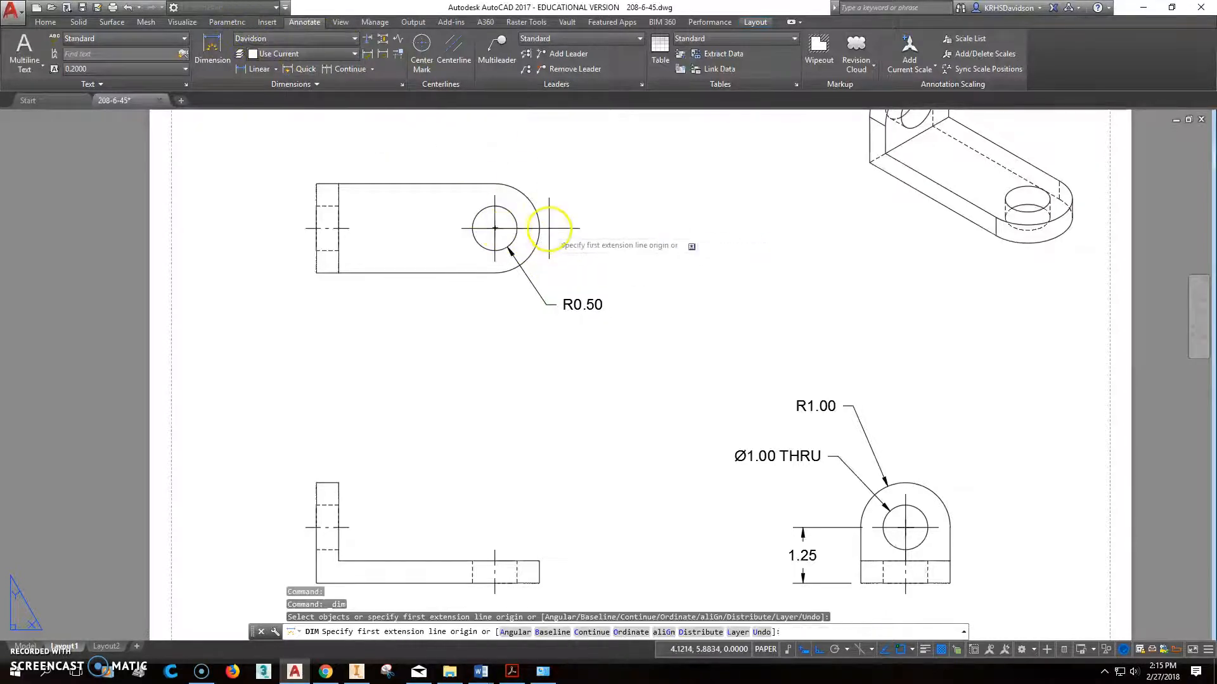
pyautogui.press('Escape')
pyautogui.press('Escape')
pyautogui.click(583, 305)
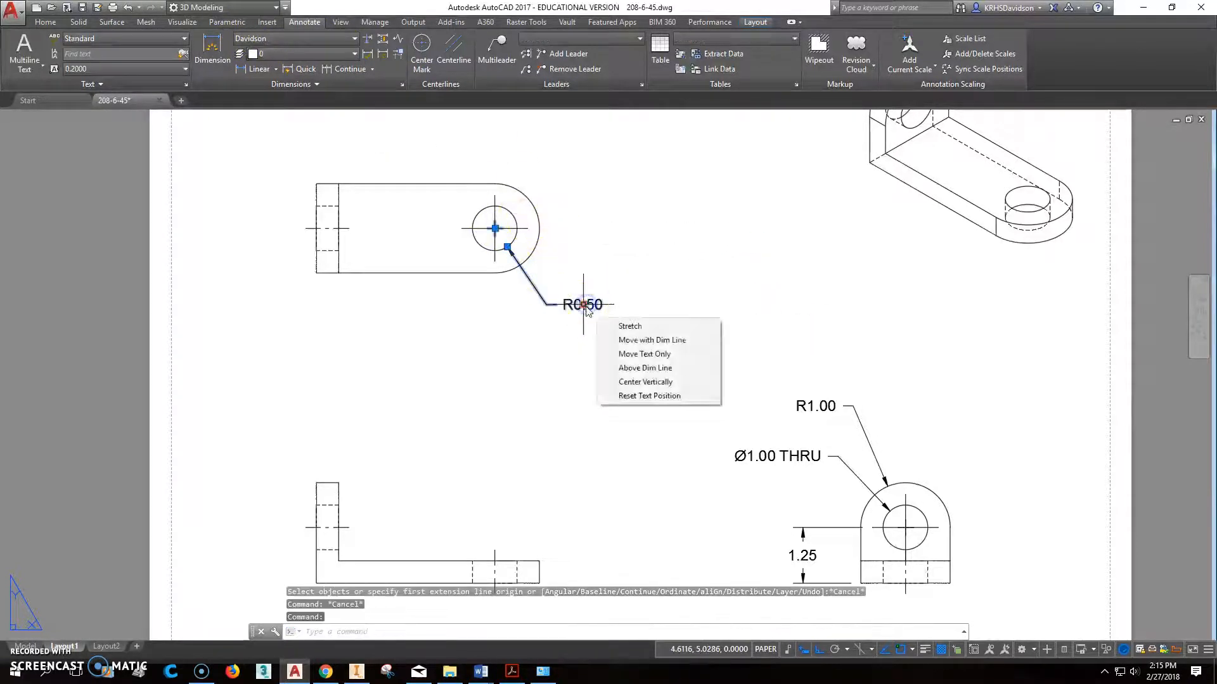
pyautogui.press('Escape')
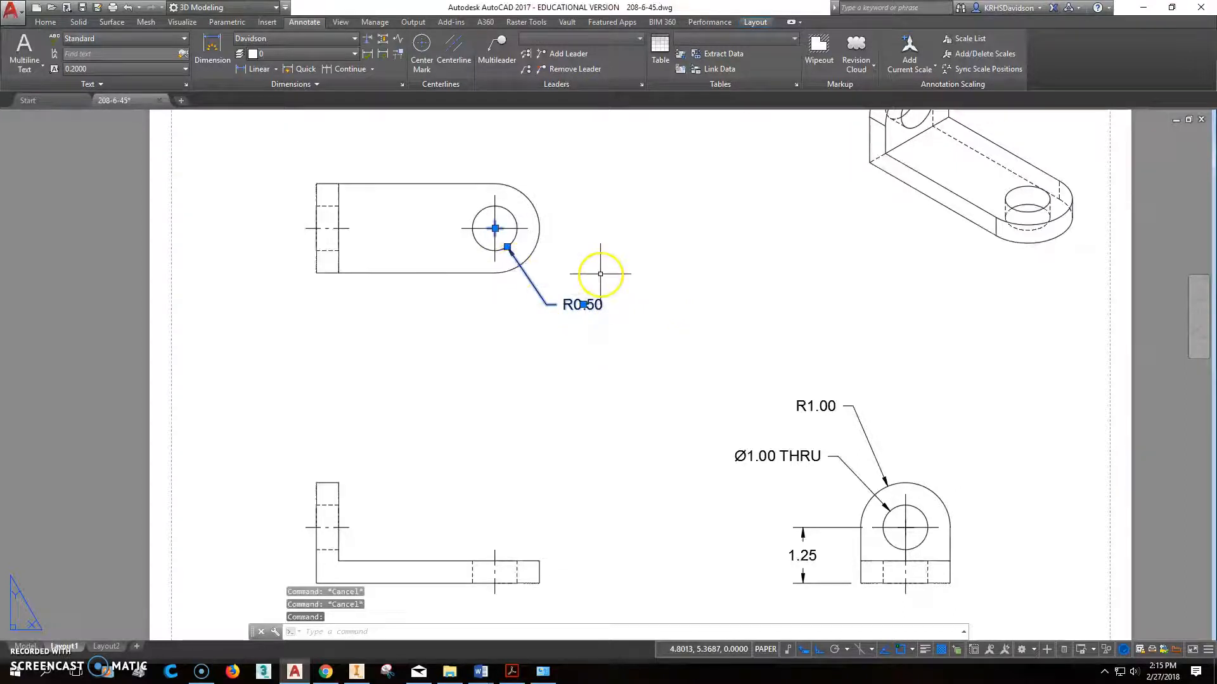
pyautogui.press('Delete')
# Add a diameter dimension to the base plate's hole in the top view, placed below and to the right of it.
pyautogui.click(211, 43)
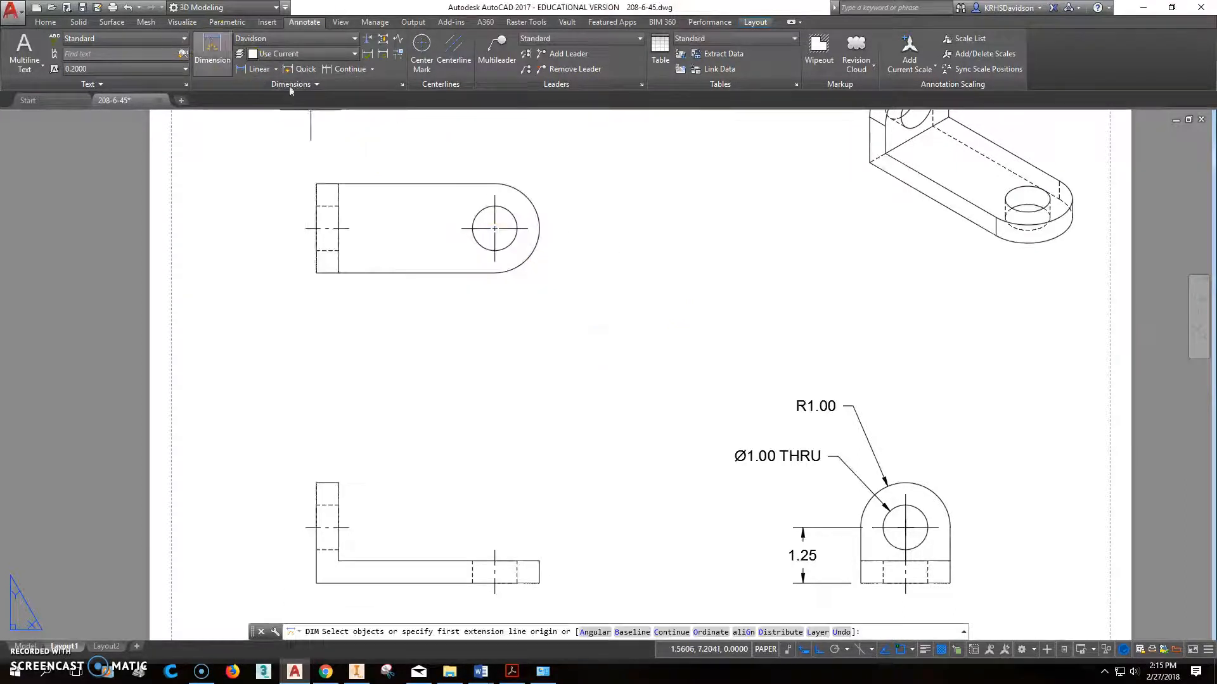
pyautogui.click(516, 233)
pyautogui.click(560, 276)
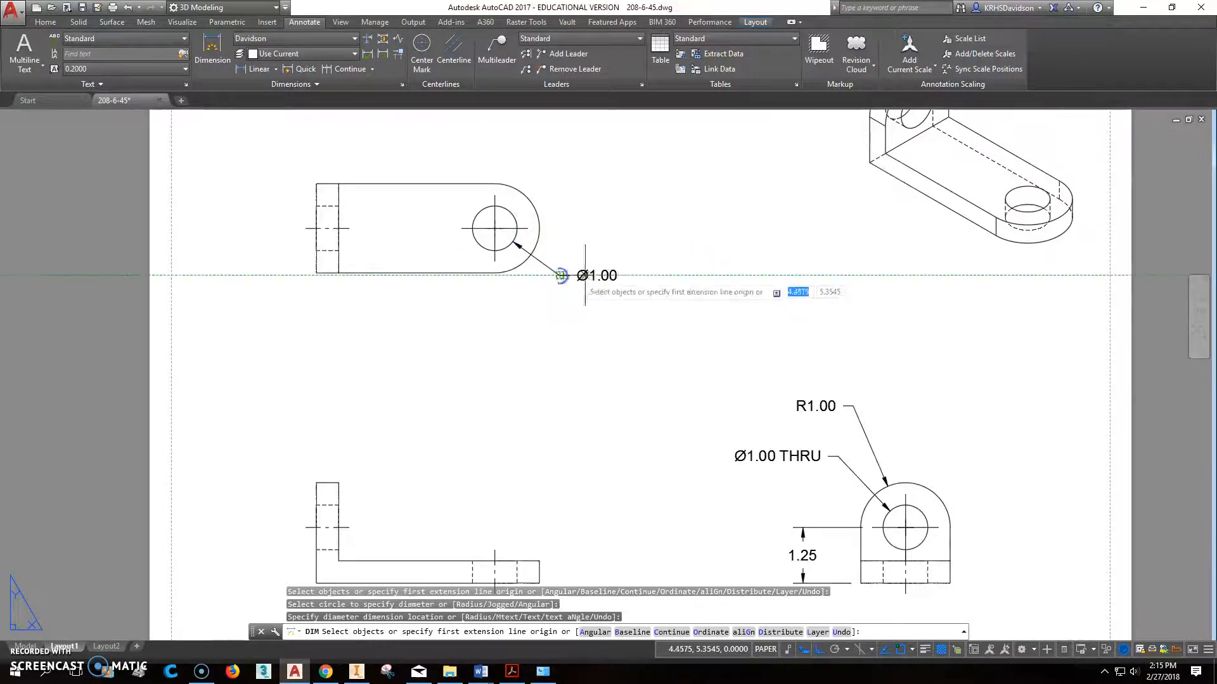
pyautogui.press('Escape')
pyautogui.press('Escape')
# Append THRU to the text of the top view's hole diameter dimension.
pyautogui.click(616, 268)
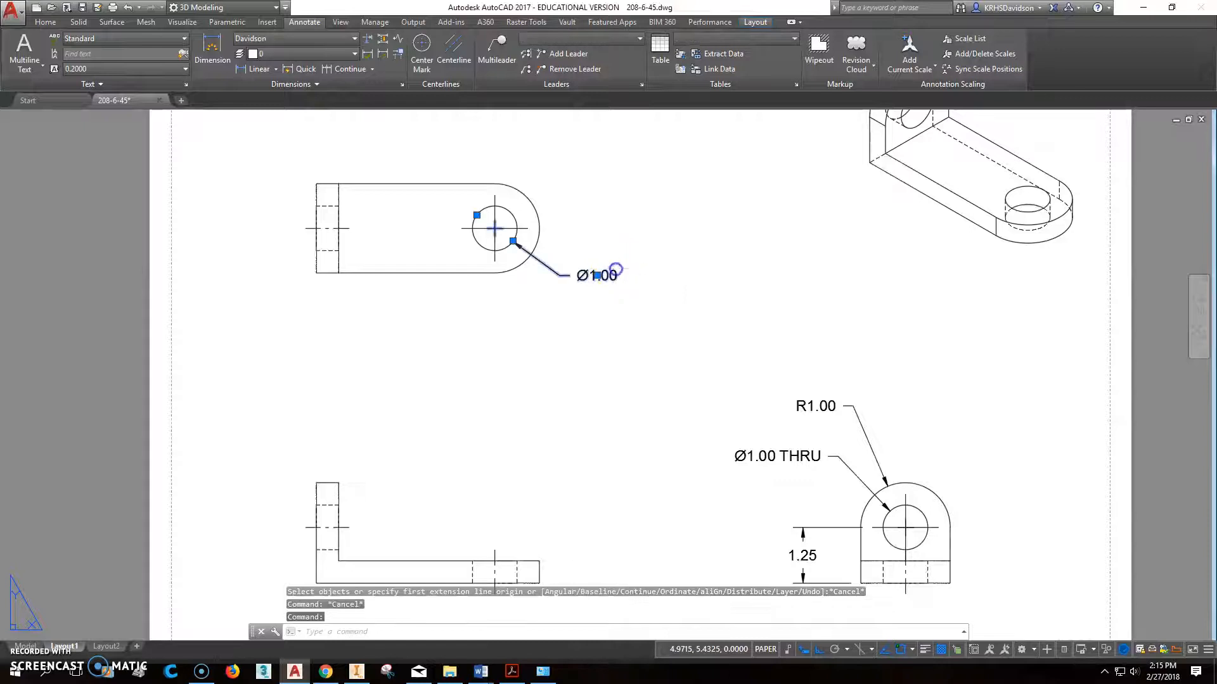
pyautogui.doubleClick(615, 268)
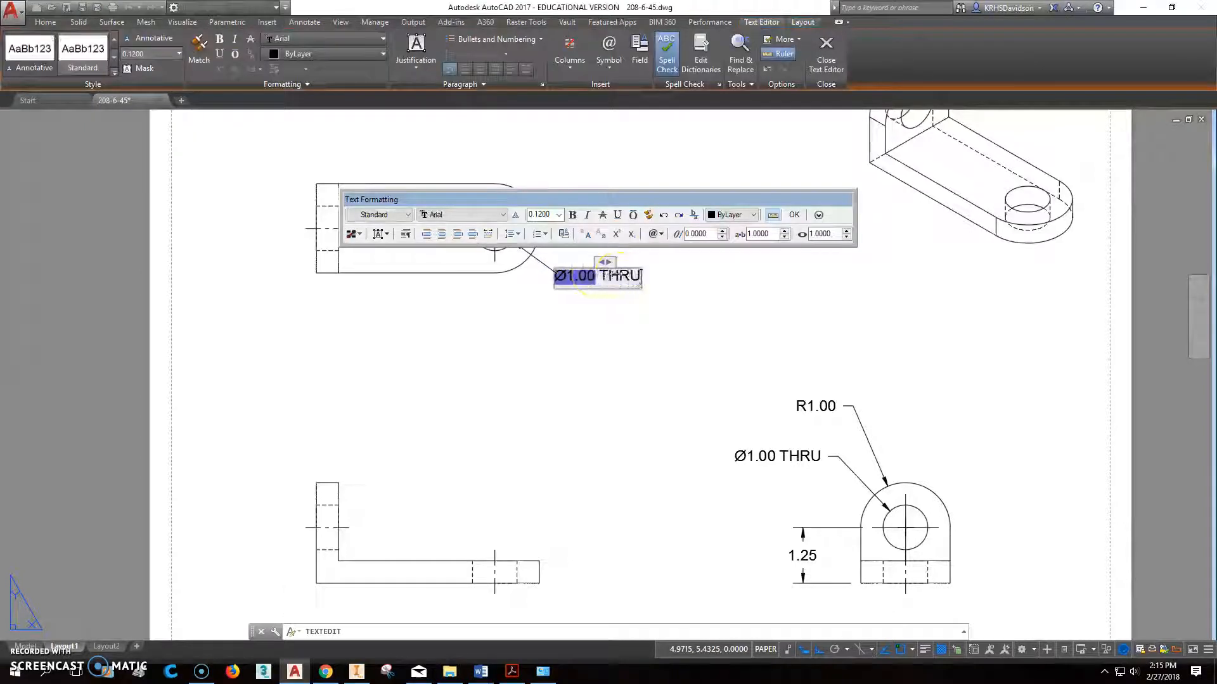
pyautogui.click(794, 216)
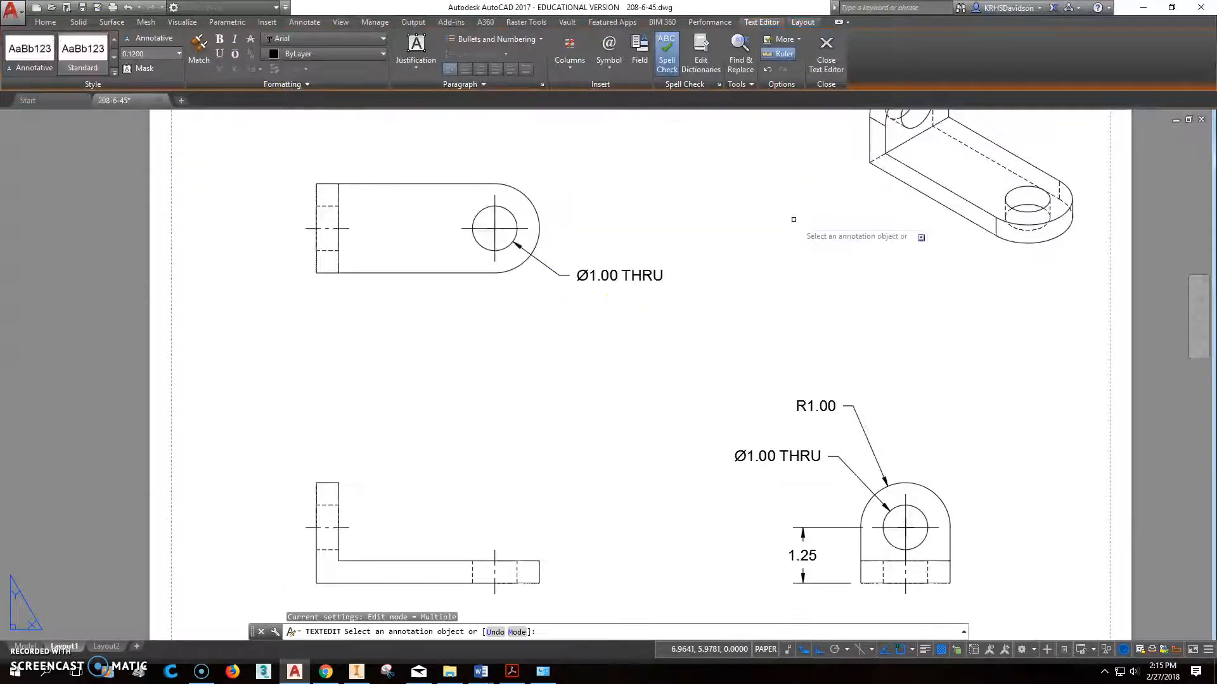
# Dimension the radius of the base plate's rounded end in the top view, placing the text above the hole callout.
pyautogui.click(215, 49)
pyautogui.click(541, 213)
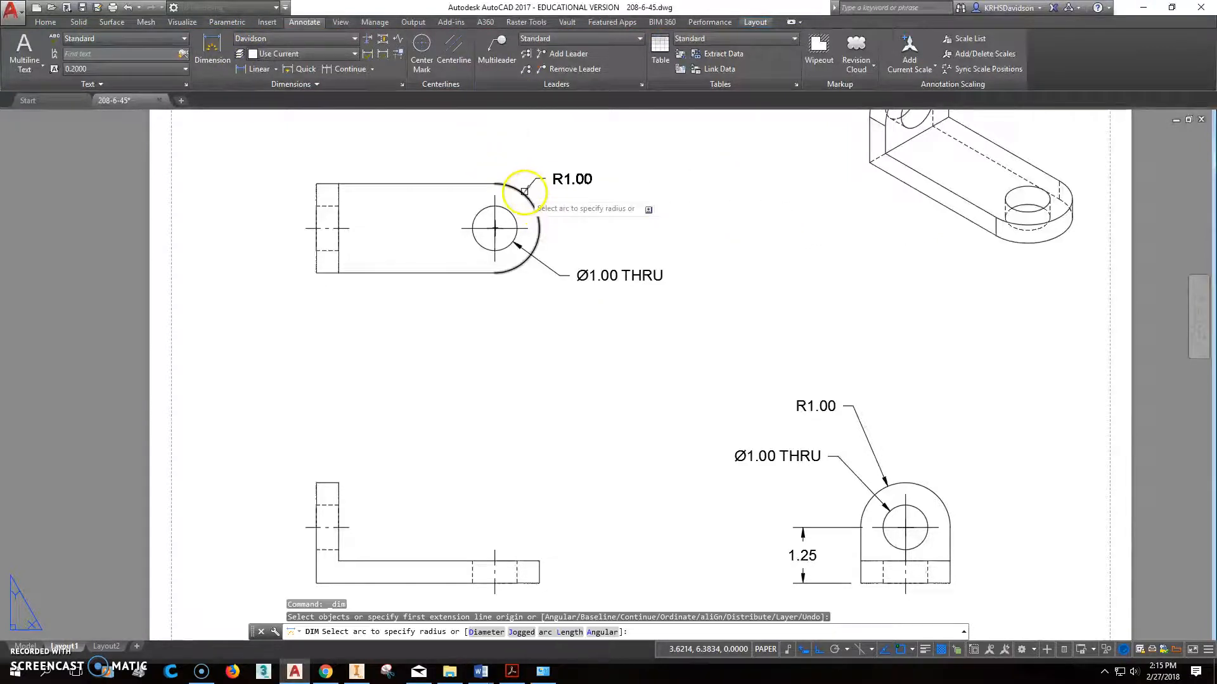
pyautogui.click(574, 190)
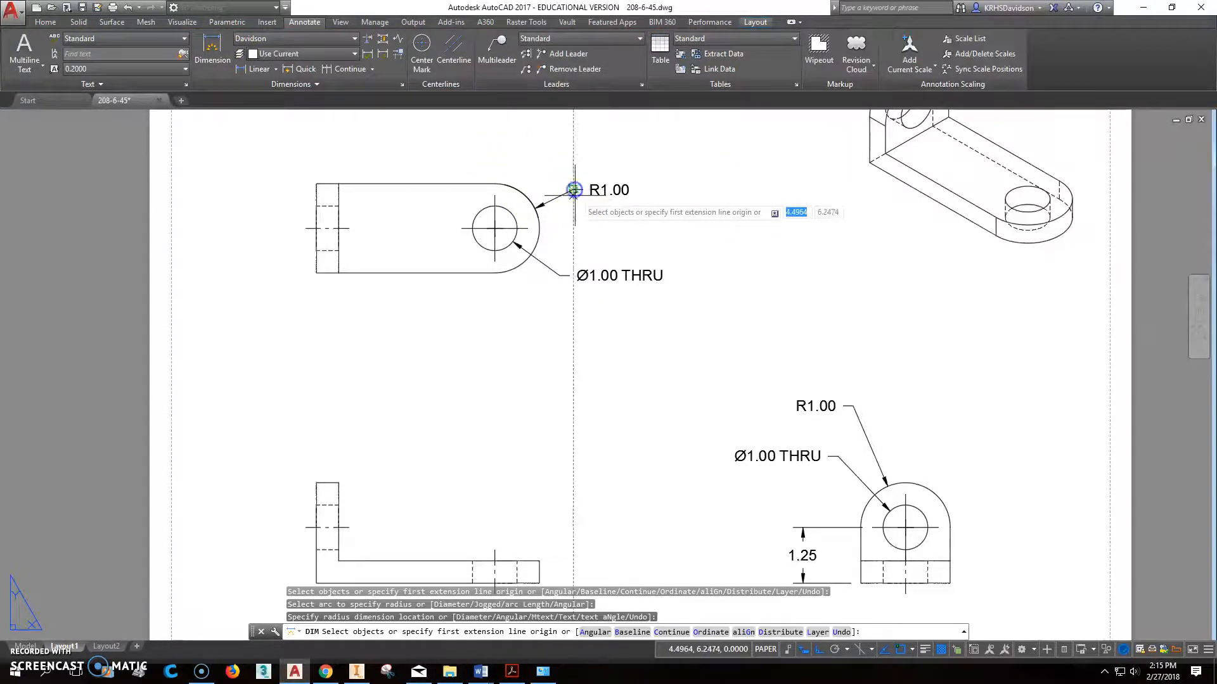
# Dimension the horizontal distance from the bracket's left edge to the base hole's center in the top view, placed below the view.
pyautogui.click(212, 46)
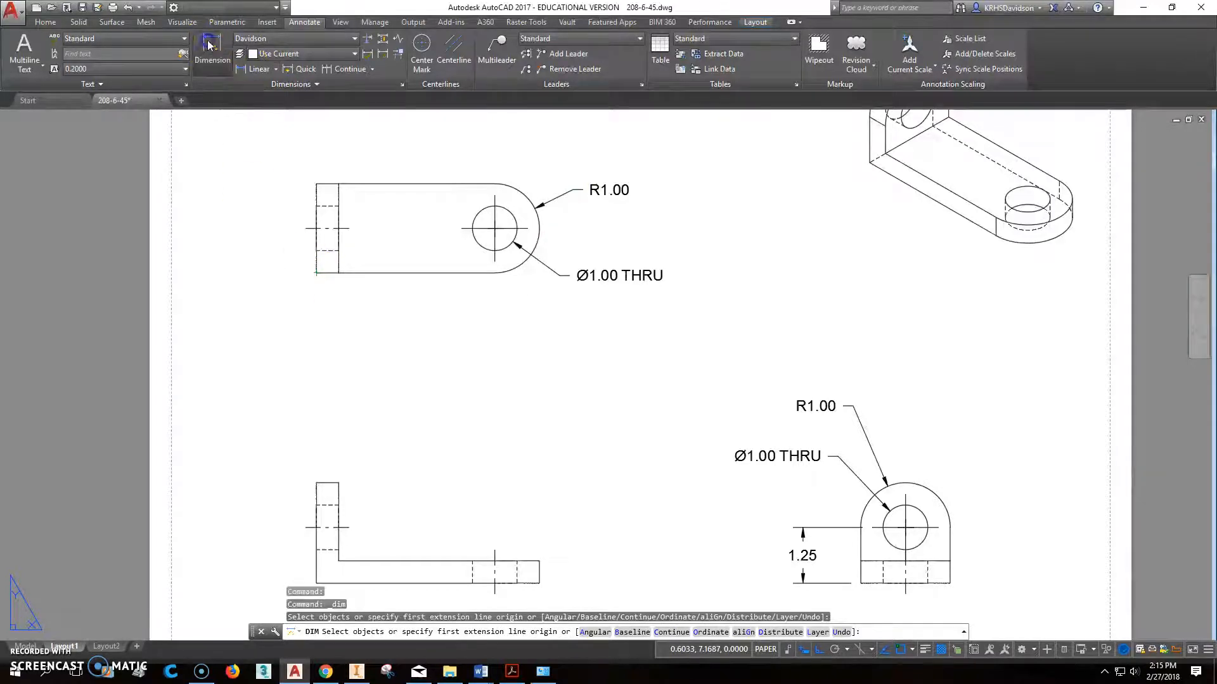
pyautogui.click(316, 273)
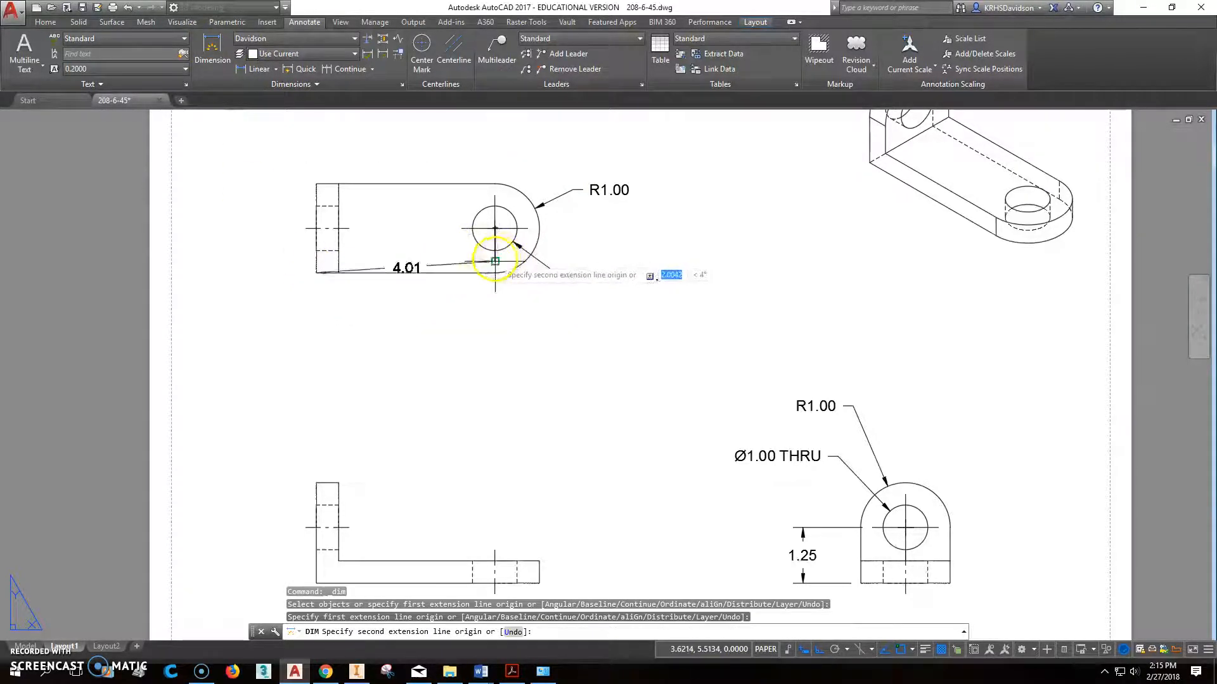
pyautogui.click(494, 260)
pyautogui.click(408, 317)
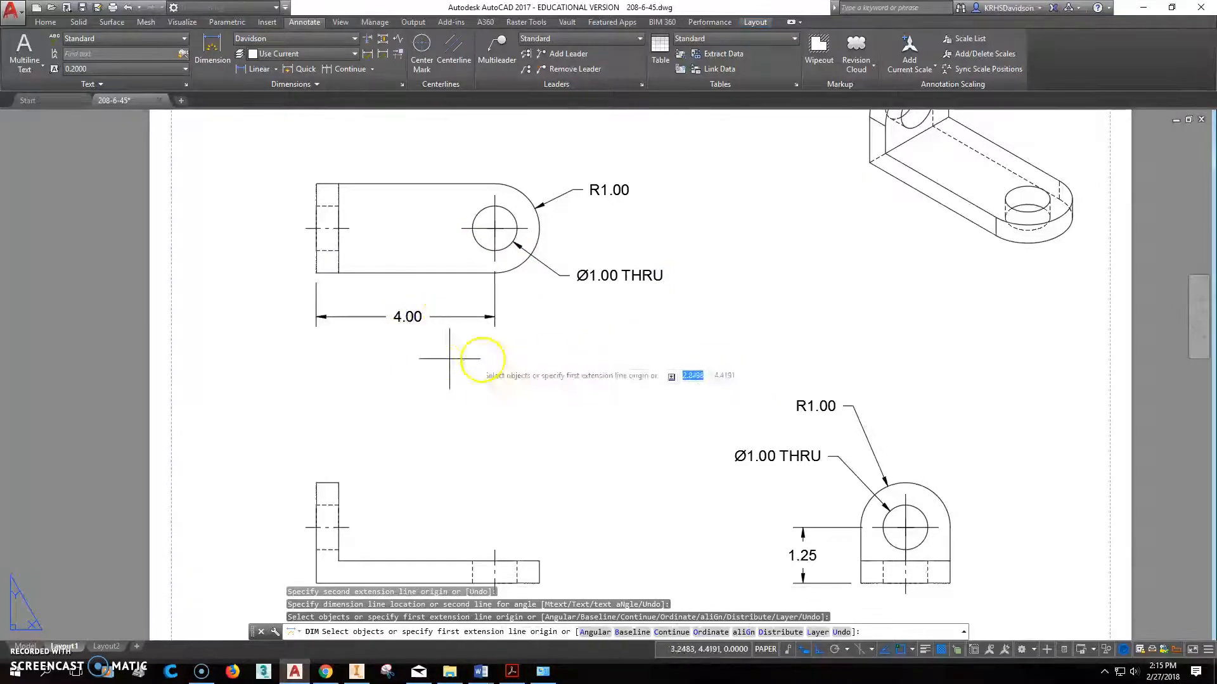
# Dimension the thickness of the upright leg in the front view, placing the dimension above the leg with its text to the right.
pyautogui.moveTo(671, 239); pyautogui.dragTo(689, 203, button='middle')
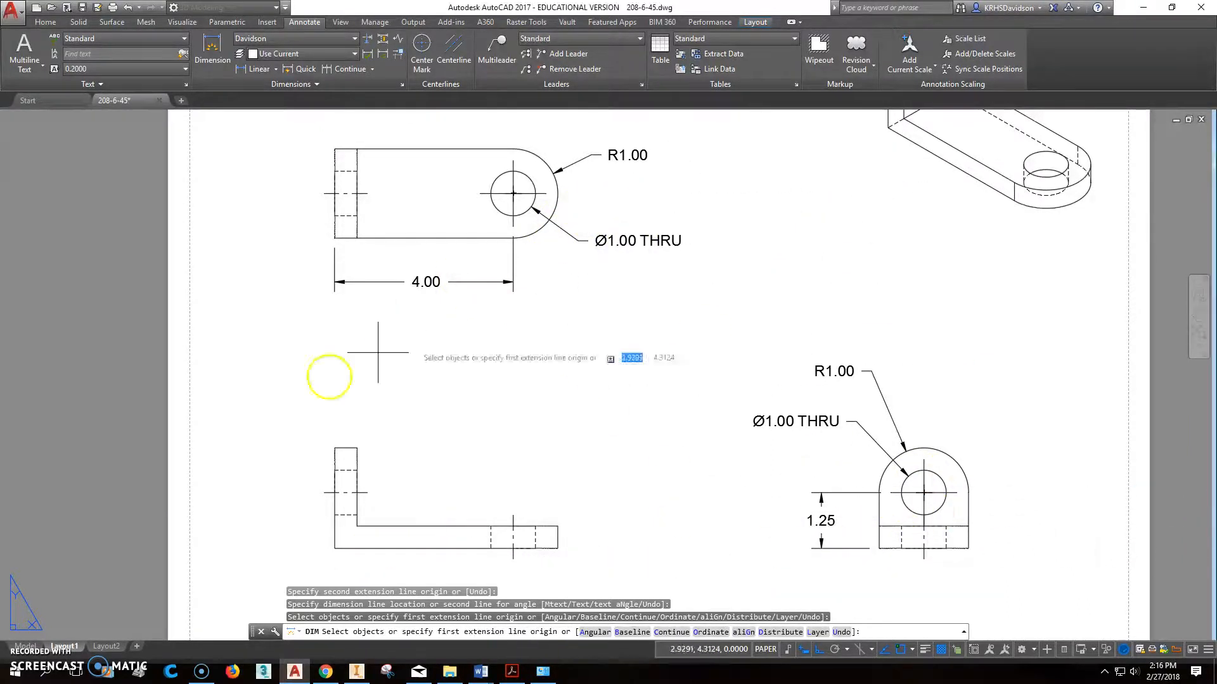
pyautogui.click(211, 45)
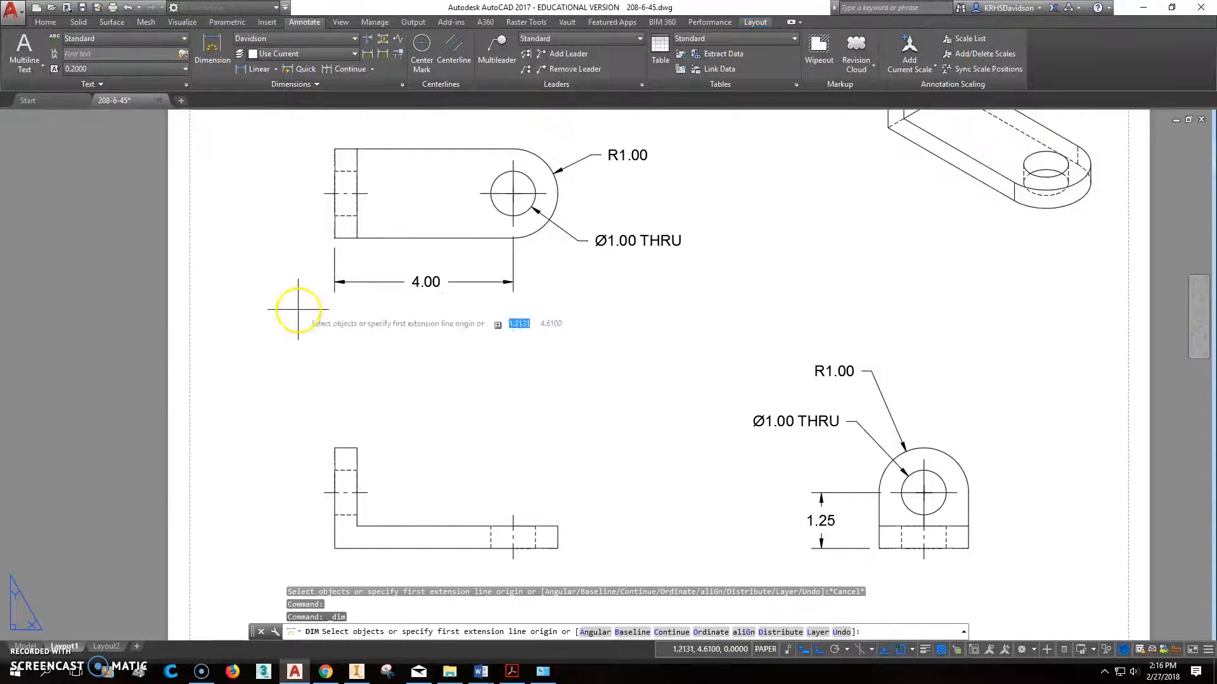
pyautogui.click(335, 449)
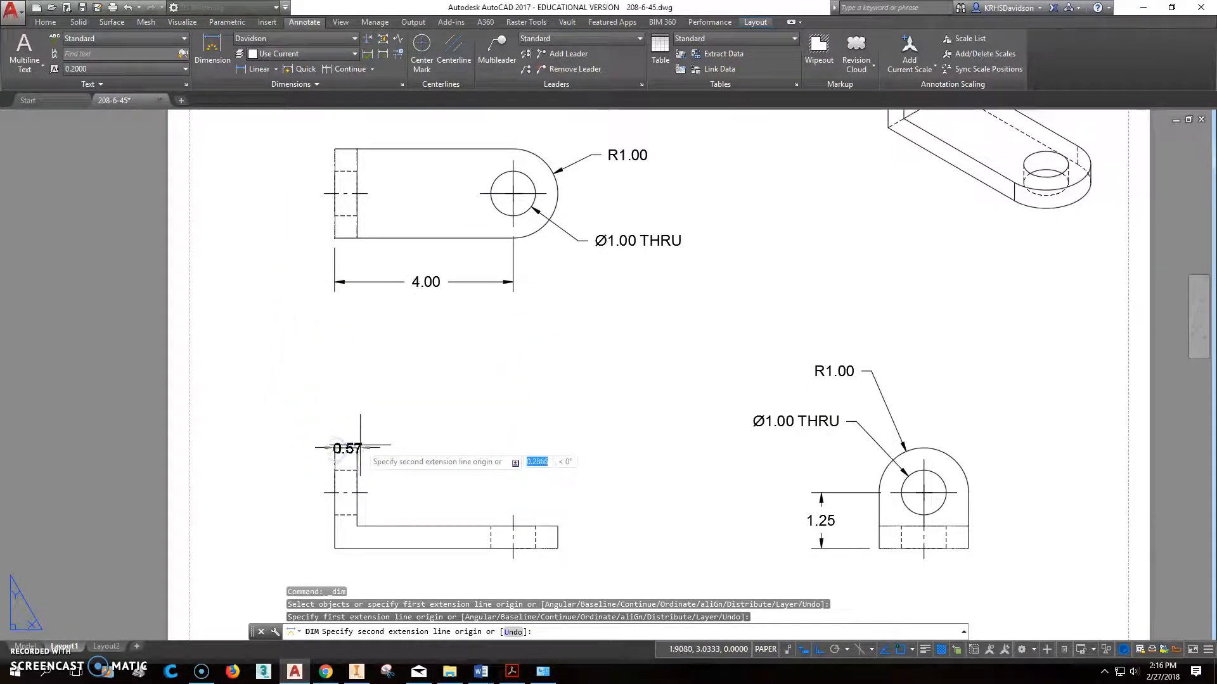
pyautogui.click(357, 449)
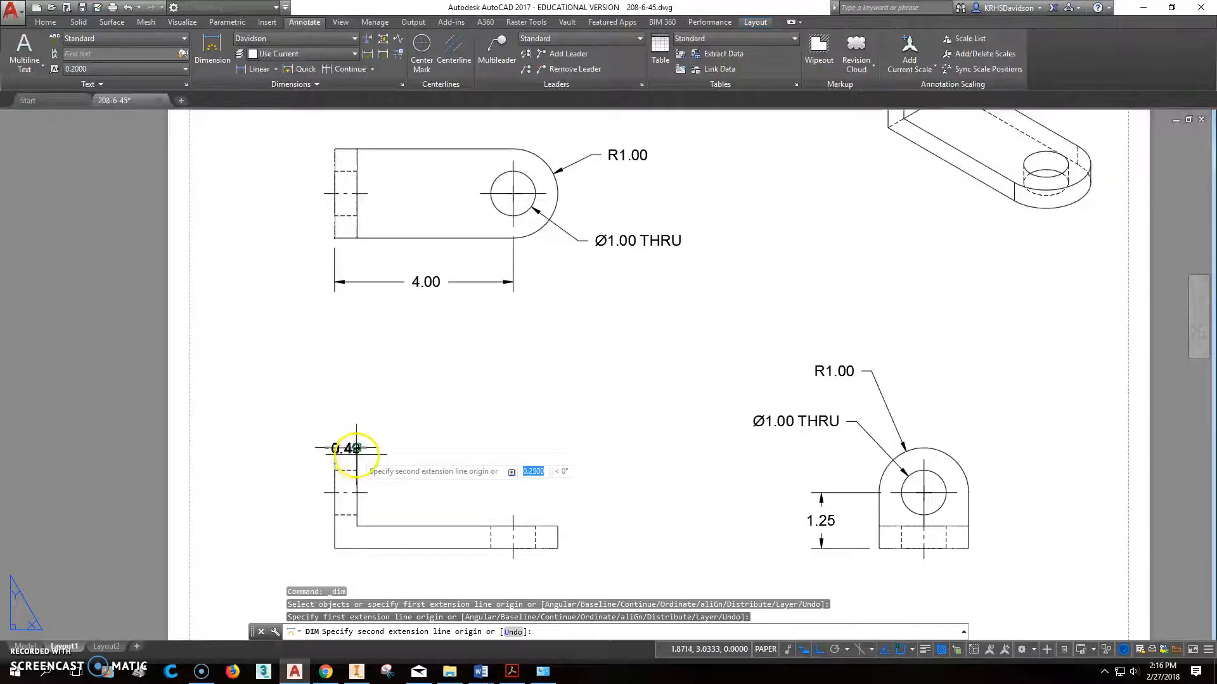
pyautogui.click(385, 404)
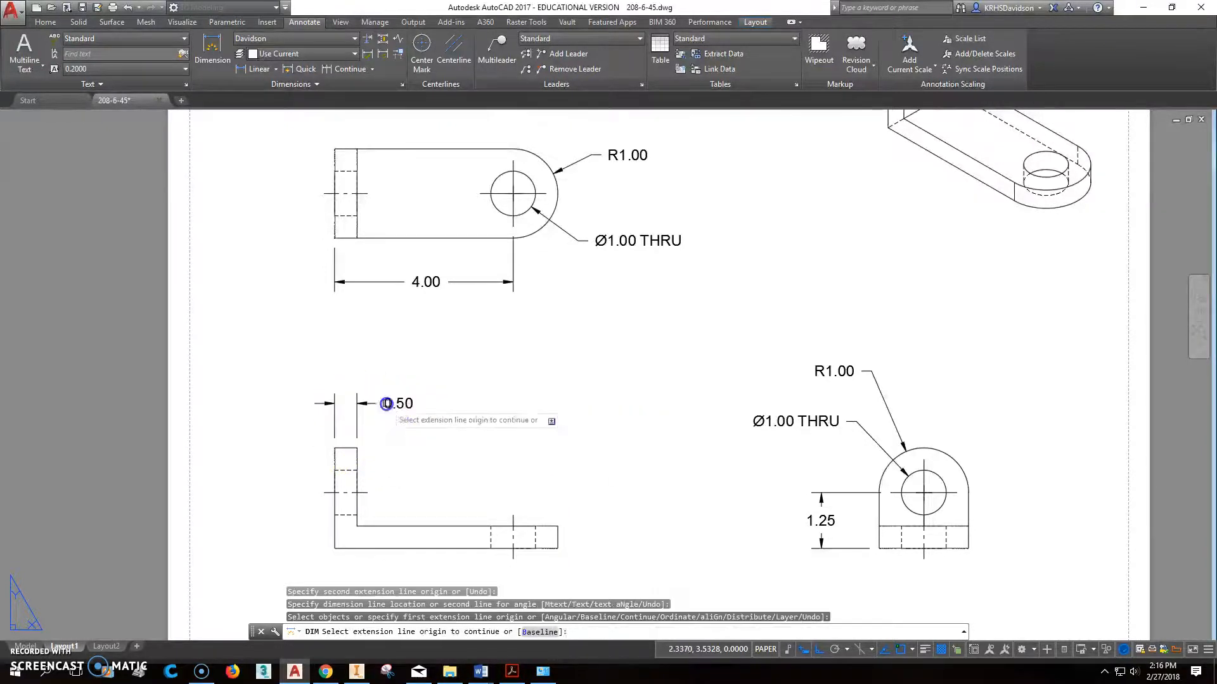
# Dimension the thickness of the base plate in the front view, placing the dimension to the right of the plate's end.
pyautogui.click(209, 45)
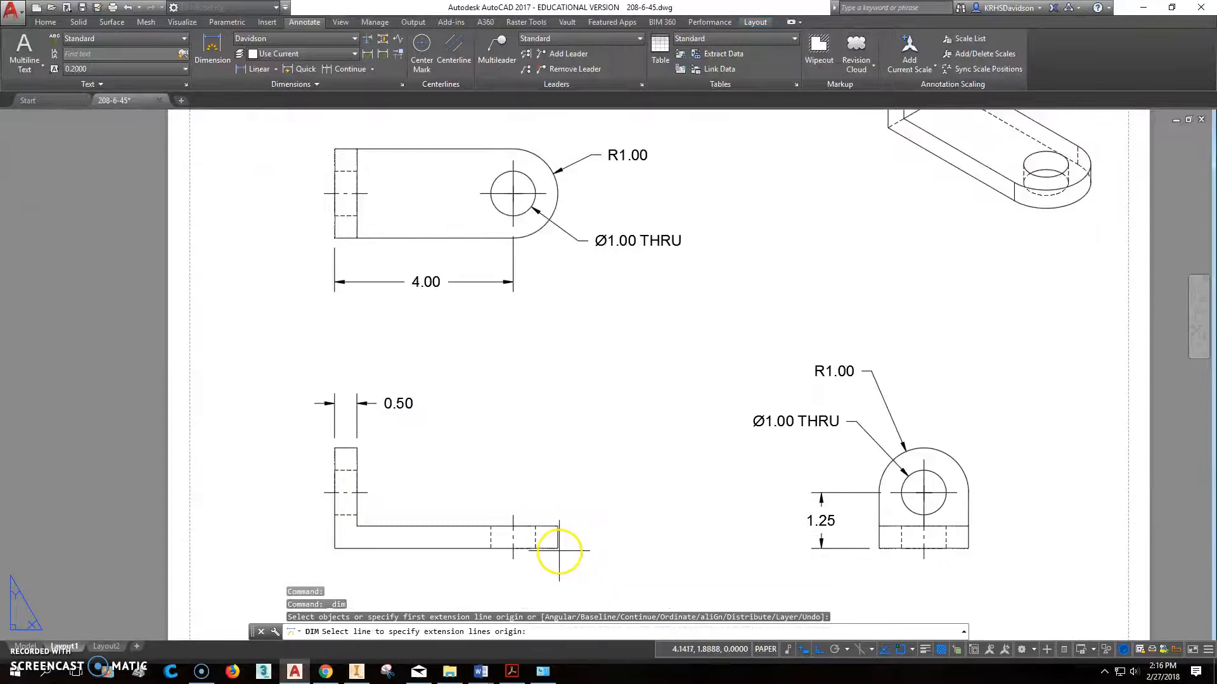
pyautogui.click(555, 548)
pyautogui.click(556, 526)
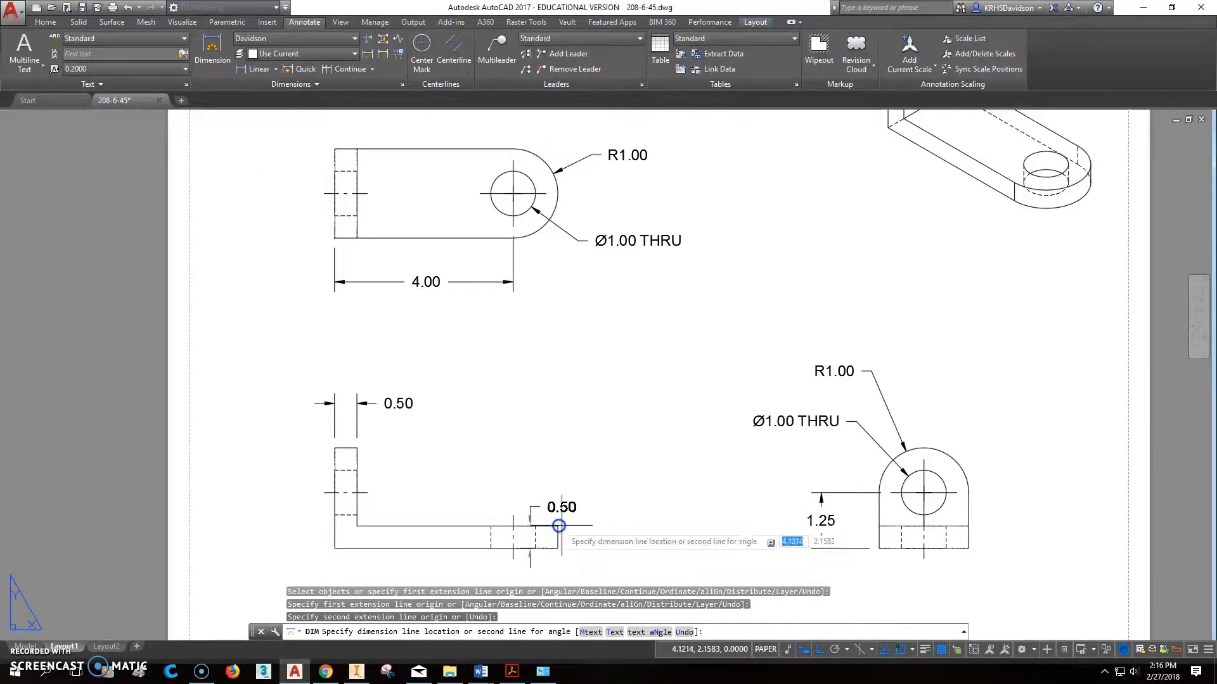
pyautogui.click(602, 537)
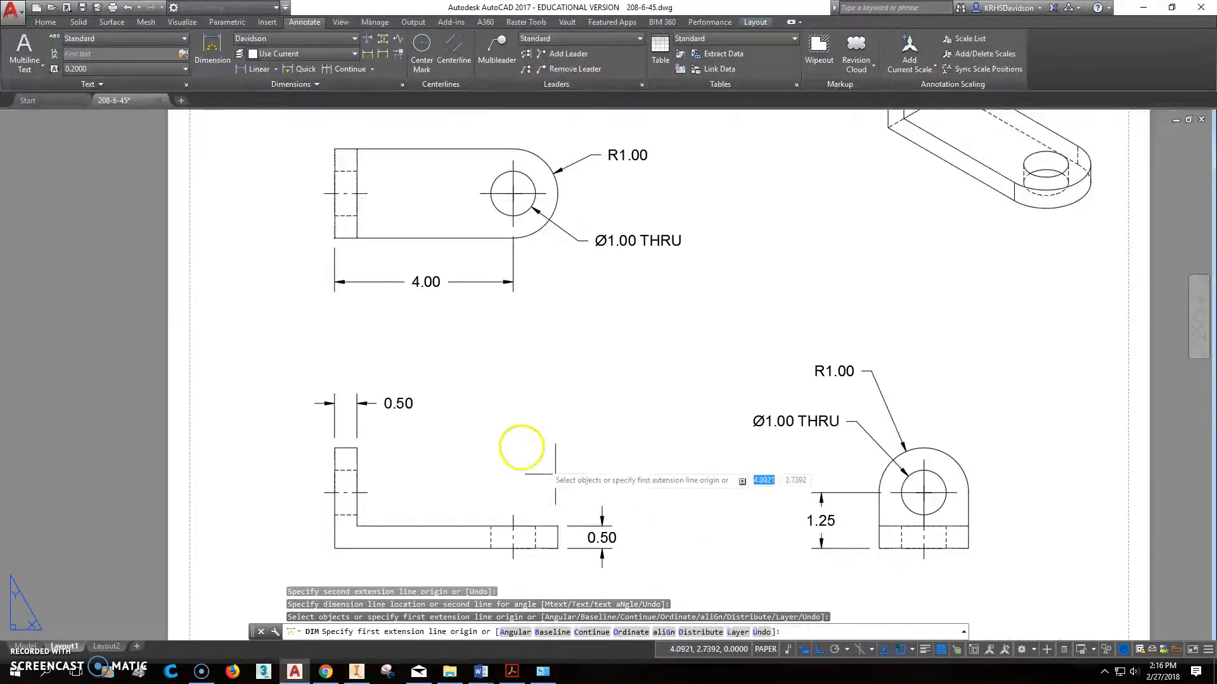
pyautogui.middleClick(616, 399)
pyautogui.middleClick(617, 399)
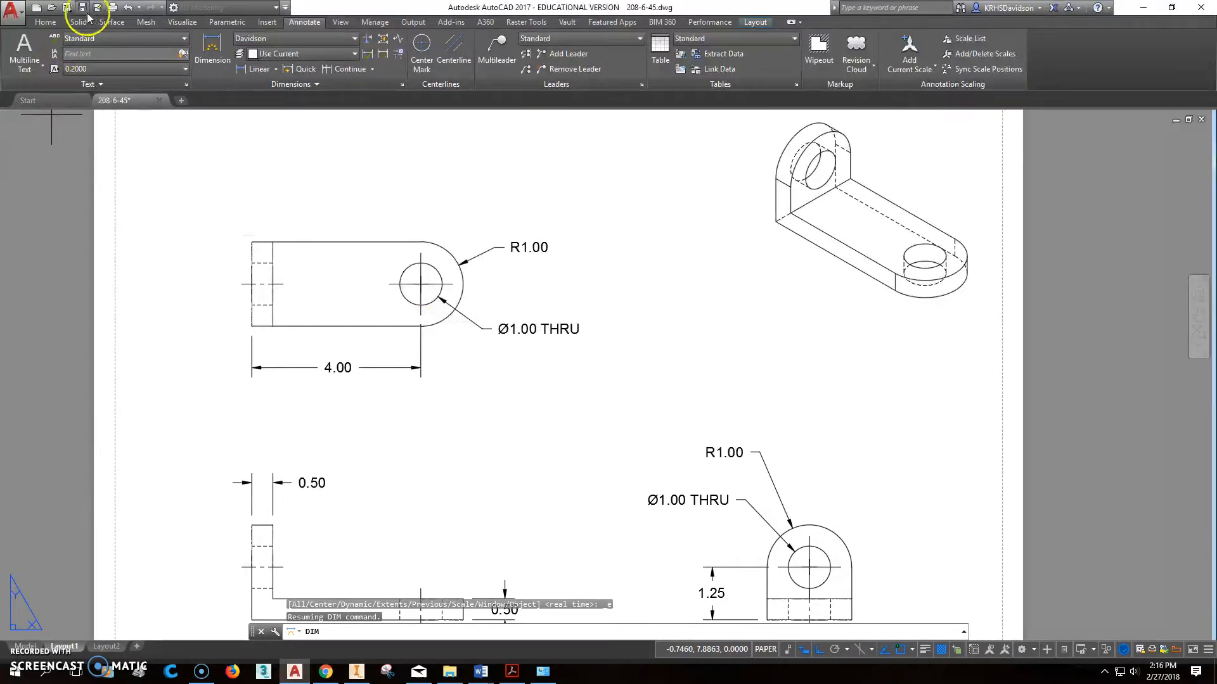